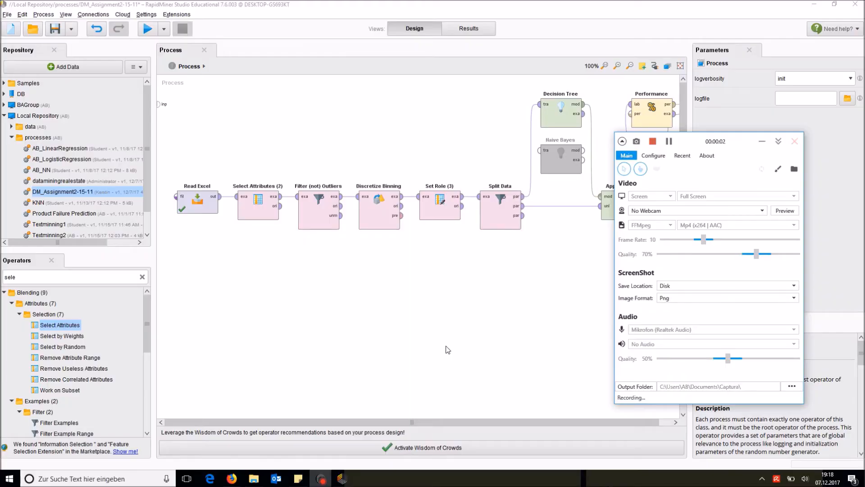
Set the Read Excel operator's source file to Training0512.xlsx from the Assignment2 folder.
click(370, 325)
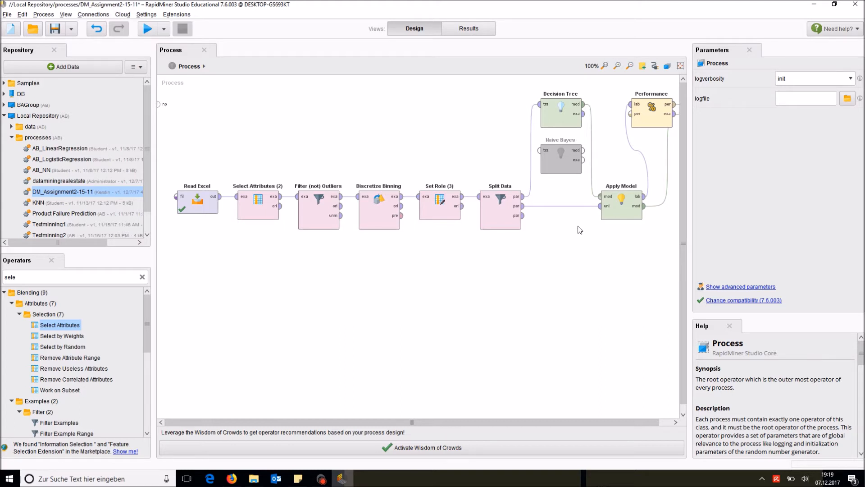
click(195, 205)
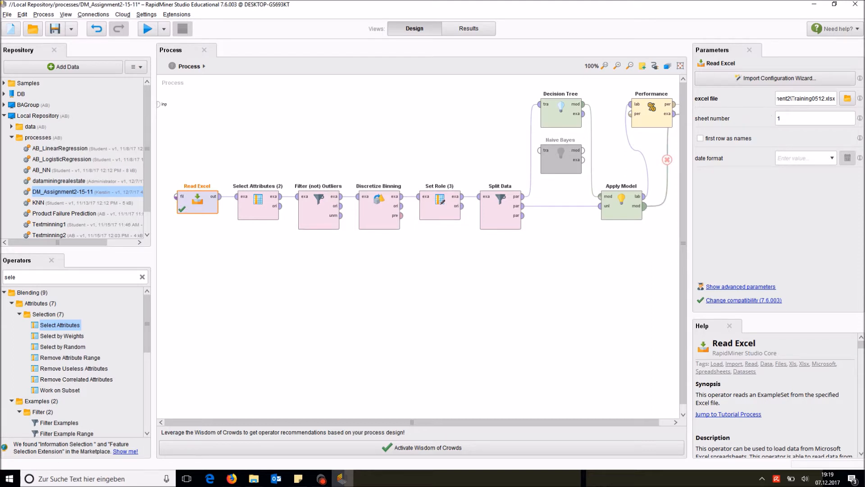
click(848, 99)
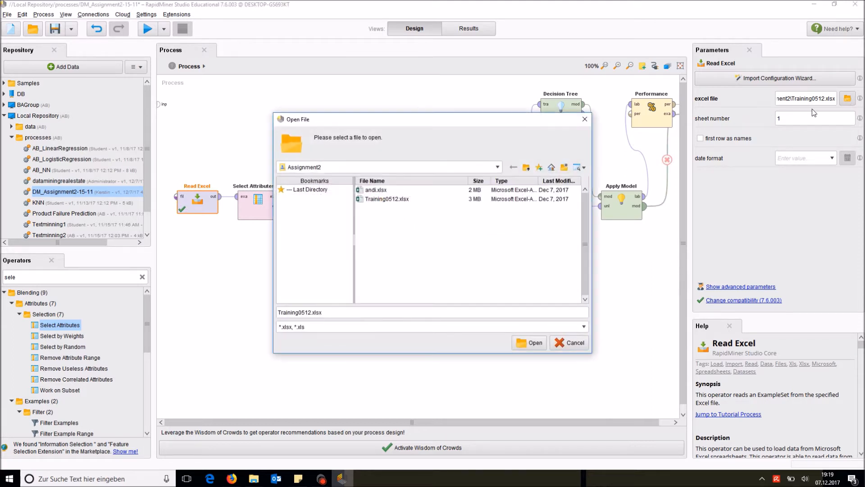
click(384, 198)
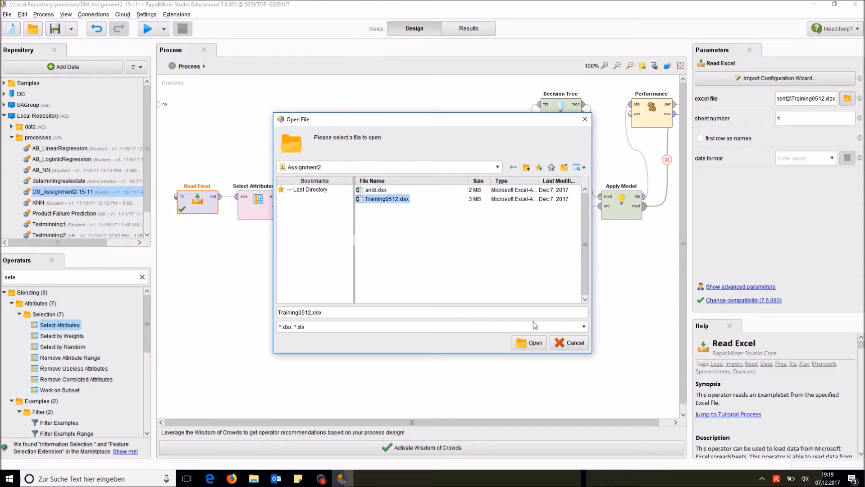
click(534, 343)
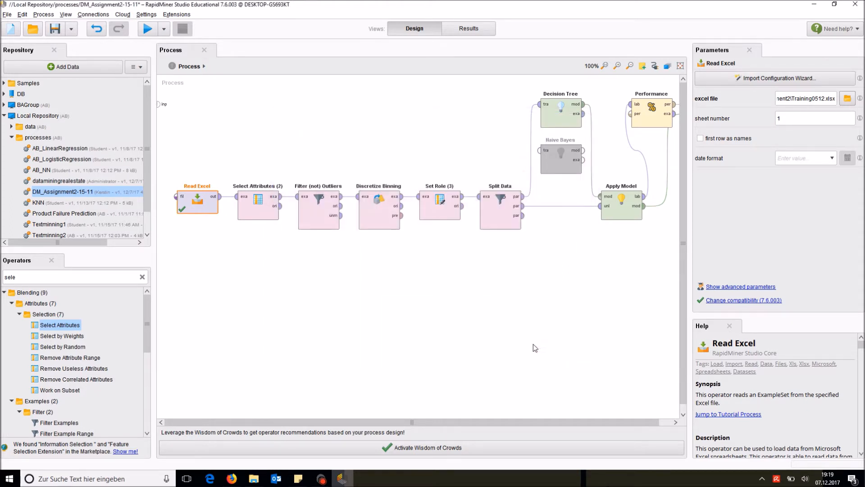
Review the attribute subset chosen in the Select Attributes (2) operator and apply the list as it is.
click(258, 208)
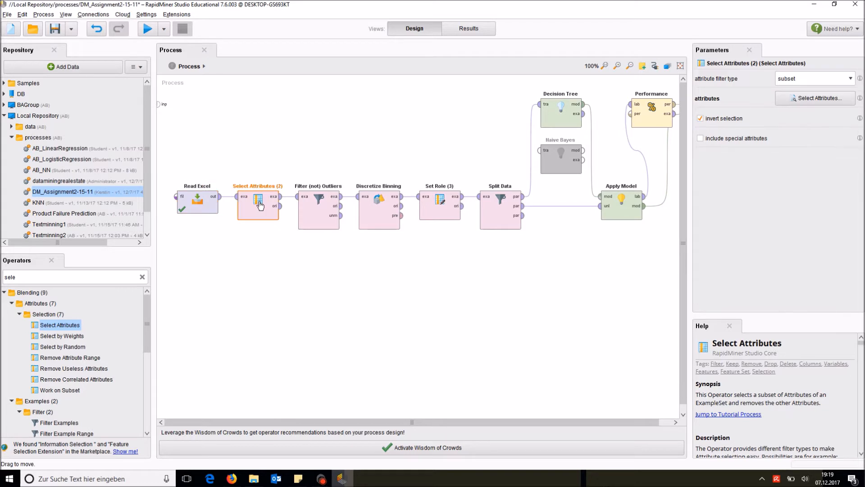
click(794, 99)
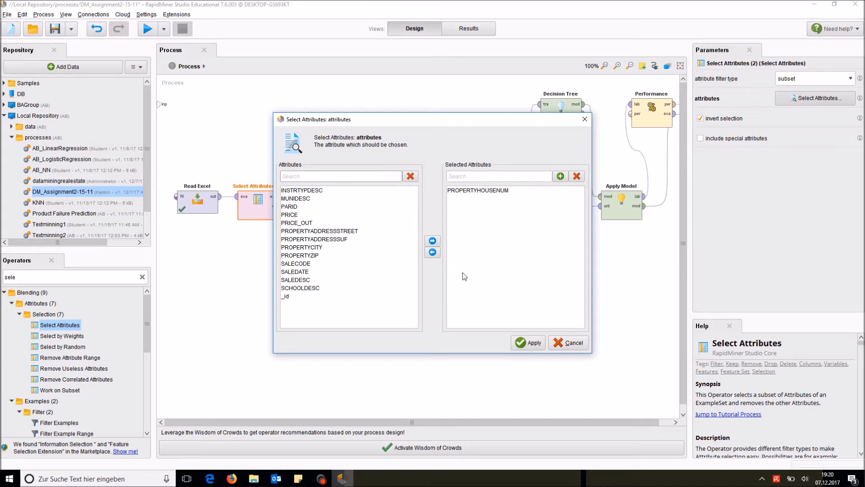
click(531, 343)
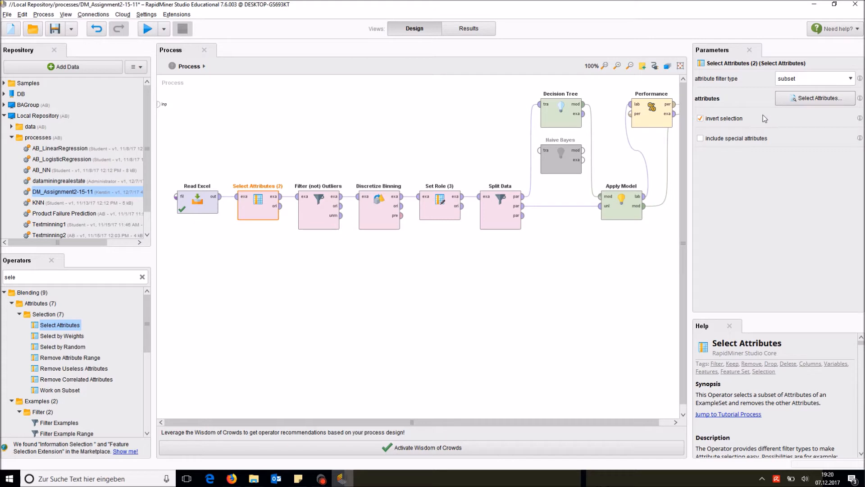
click(783, 102)
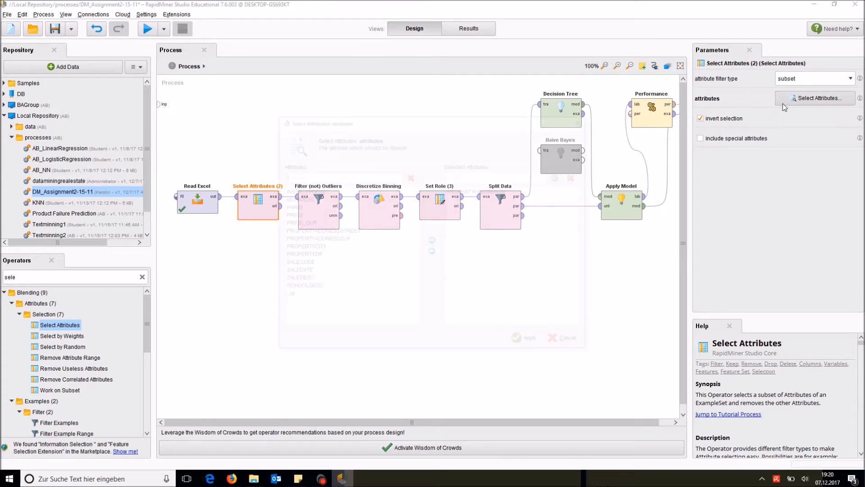
click(530, 342)
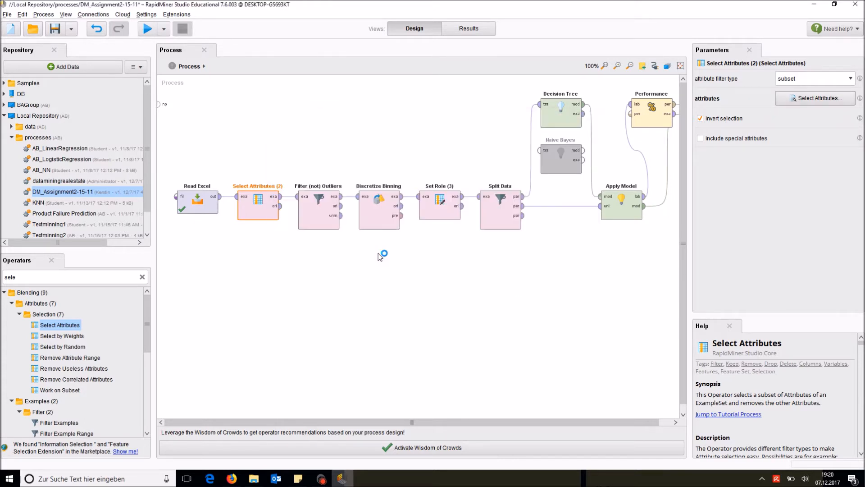
Review the filter condition defined in the Filter (not) Outliers operator and accept it without edits.
click(315, 204)
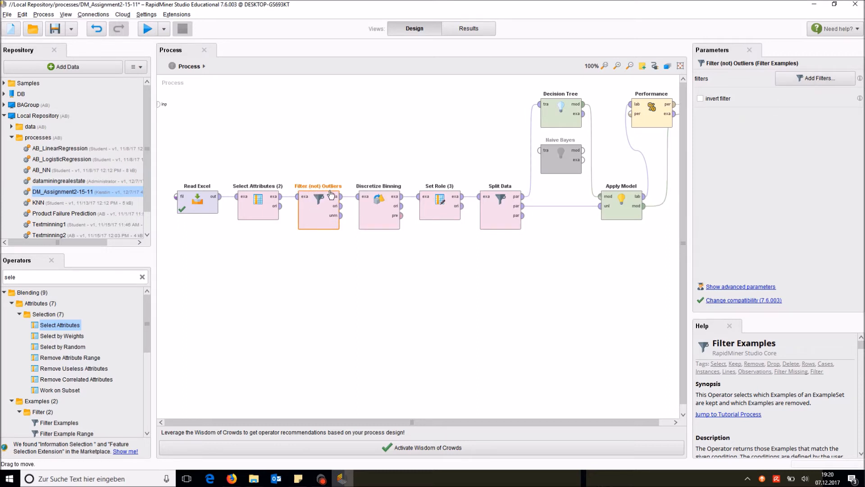
click(817, 80)
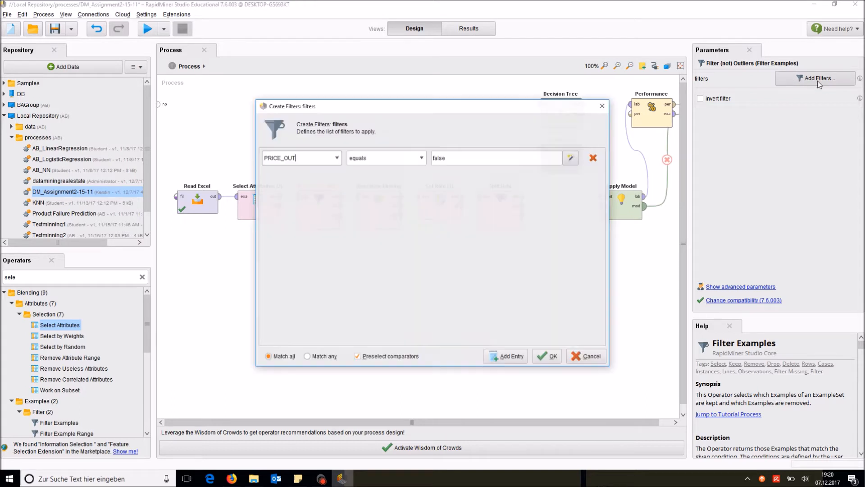
drag(402, 115, 541, 141)
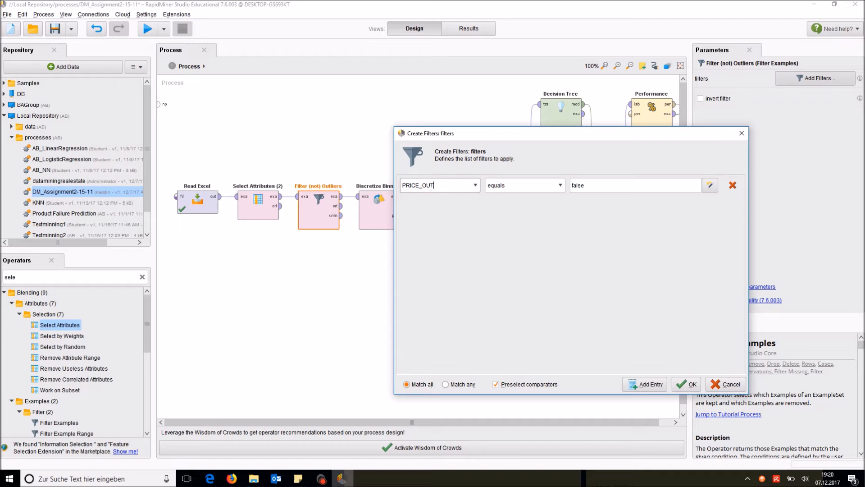
click(418, 185)
click(688, 385)
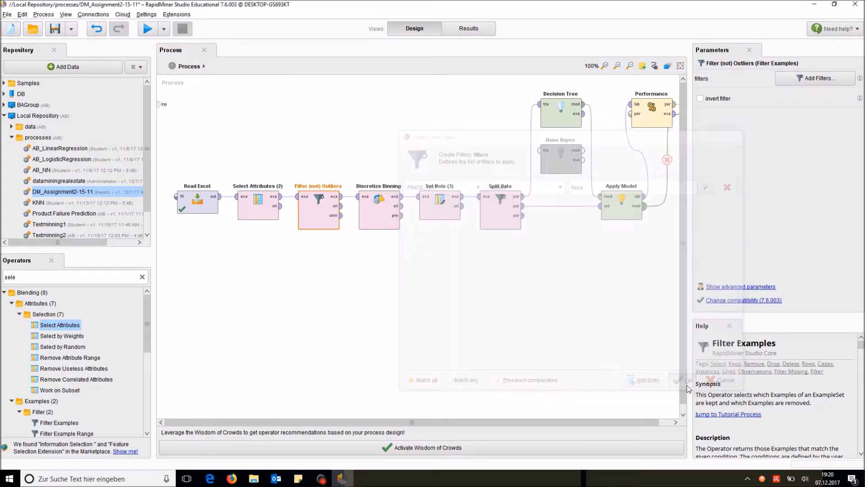
Review the Discretize Binning operator's number of bins, minimum value and maximum value.
click(382, 212)
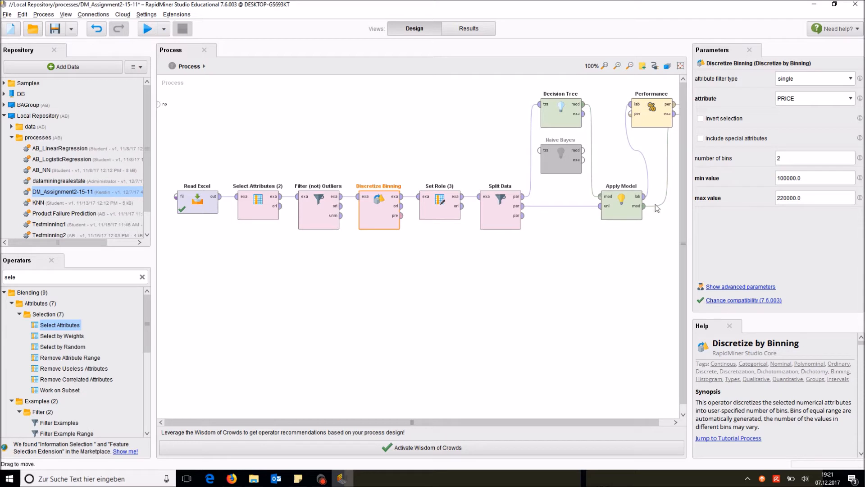
double_click(778, 158)
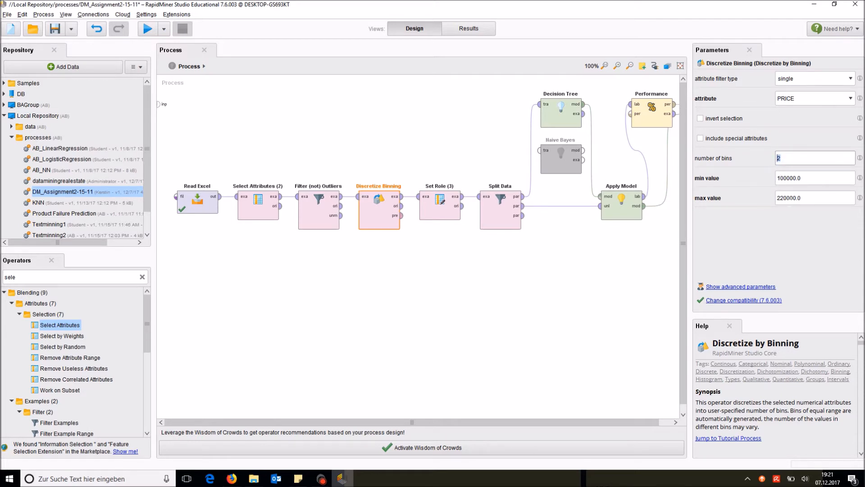
key(Tab)
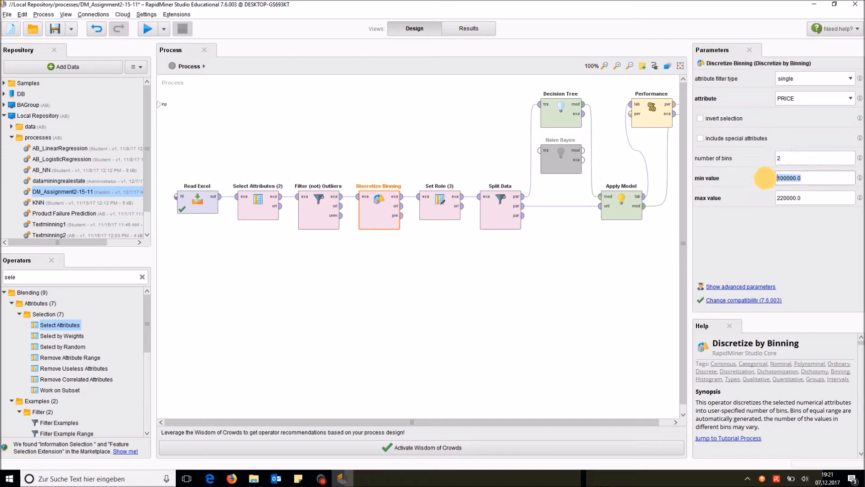
key(Tab)
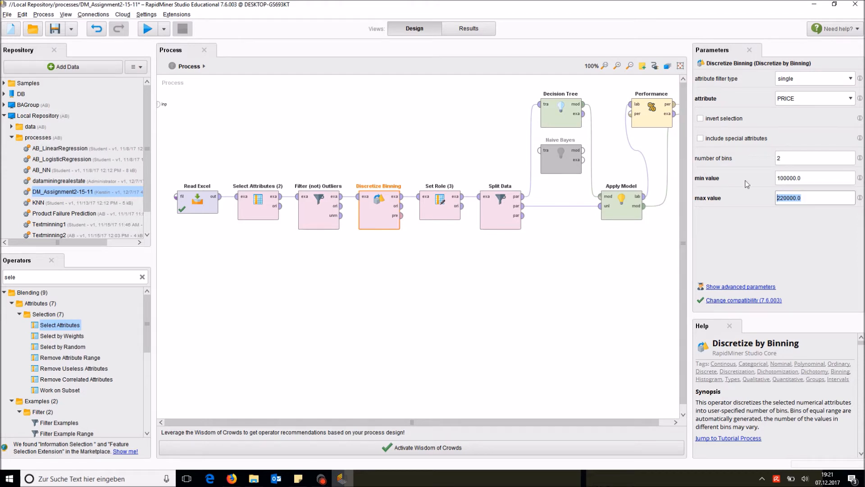
click(780, 178)
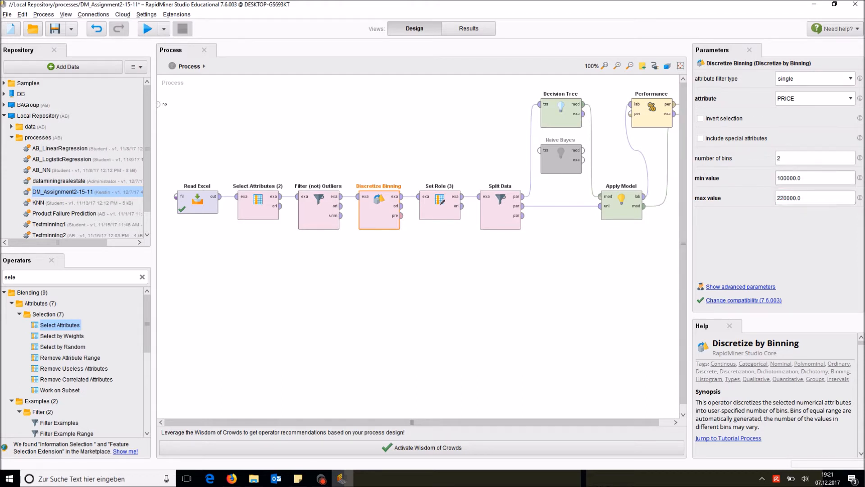
double_click(779, 158)
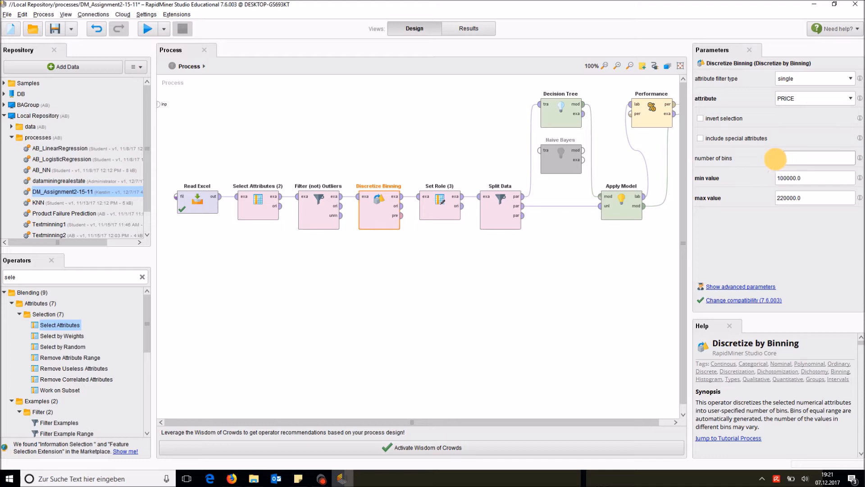
double_click(782, 198)
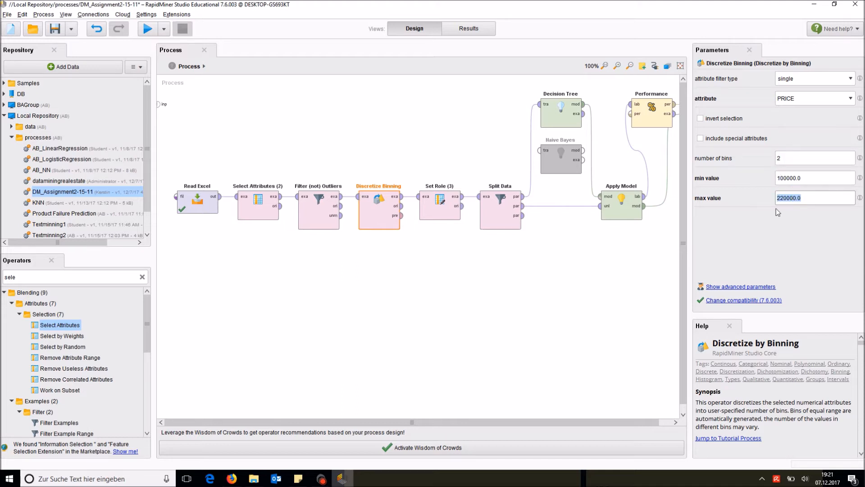
Review the Set Role (3) operator's attribute and target role, including its list of additional roles.
click(432, 211)
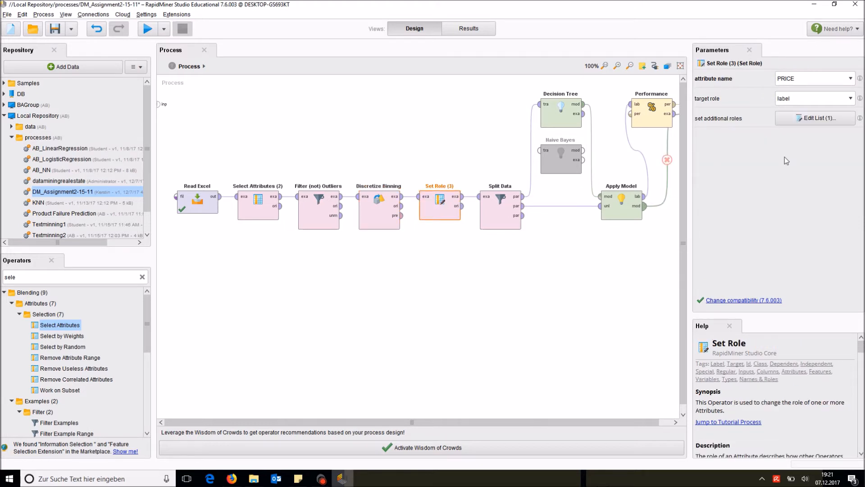
click(795, 79)
click(815, 118)
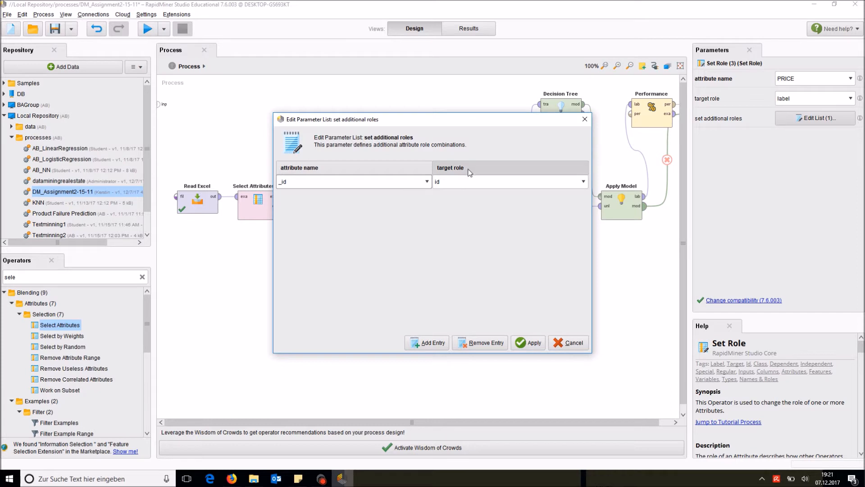
click(530, 344)
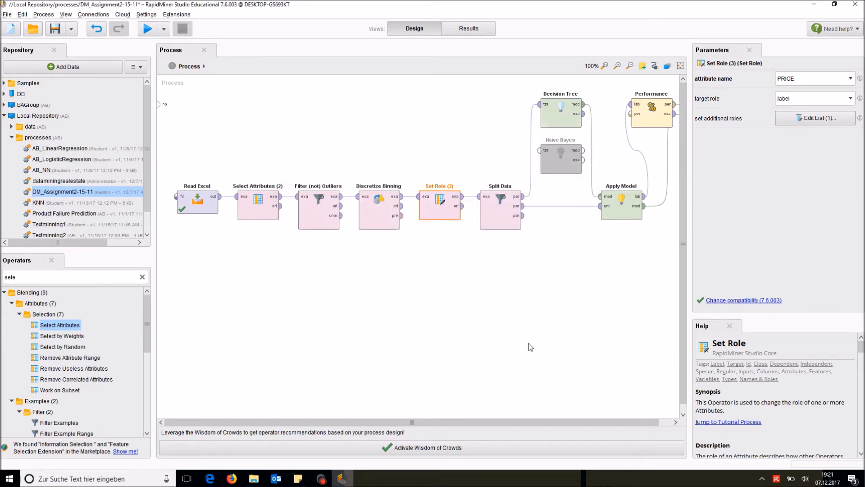
Review the partition ratios defined in the Split Data operator and accept them without edits.
click(499, 212)
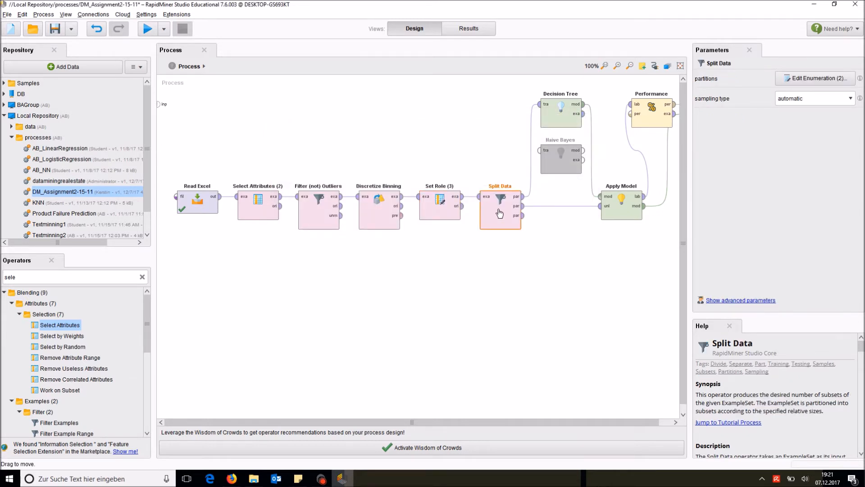
click(794, 78)
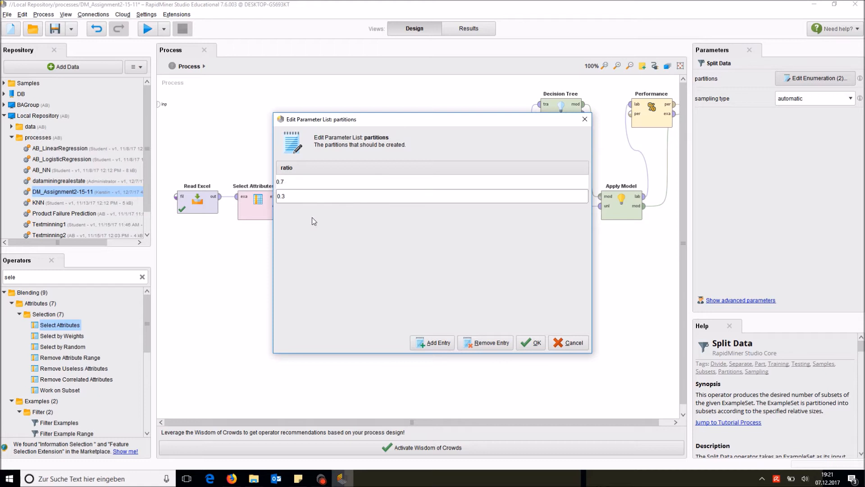
click(530, 342)
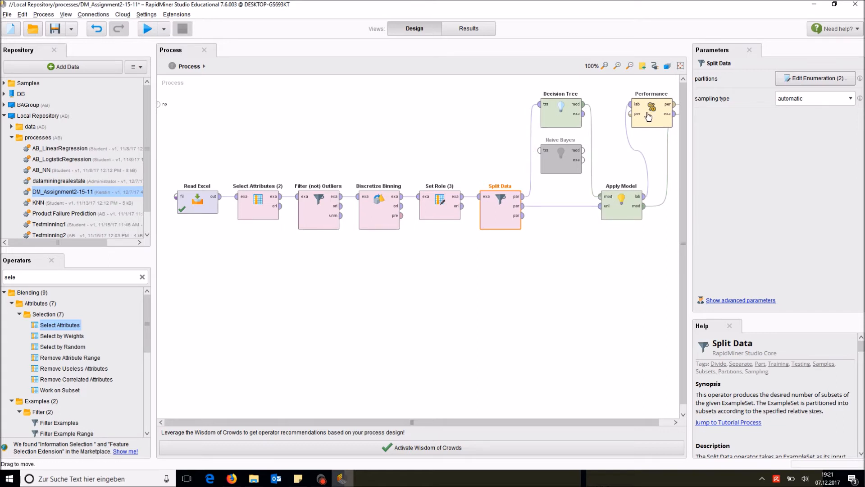
Check the Decision Tree settings, run the process, and examine the resulting tree graph and performance table.
click(555, 118)
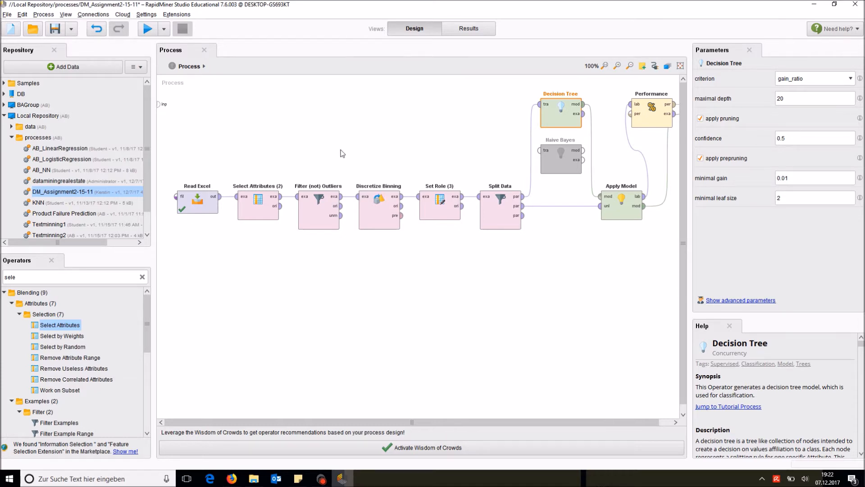
click(147, 29)
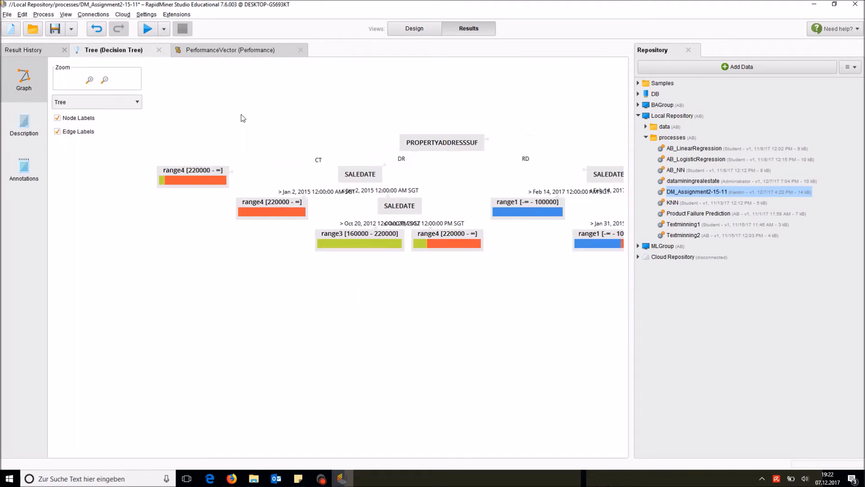
drag(357, 306, 249, 305)
drag(561, 291, 344, 320)
drag(596, 210, 450, 237)
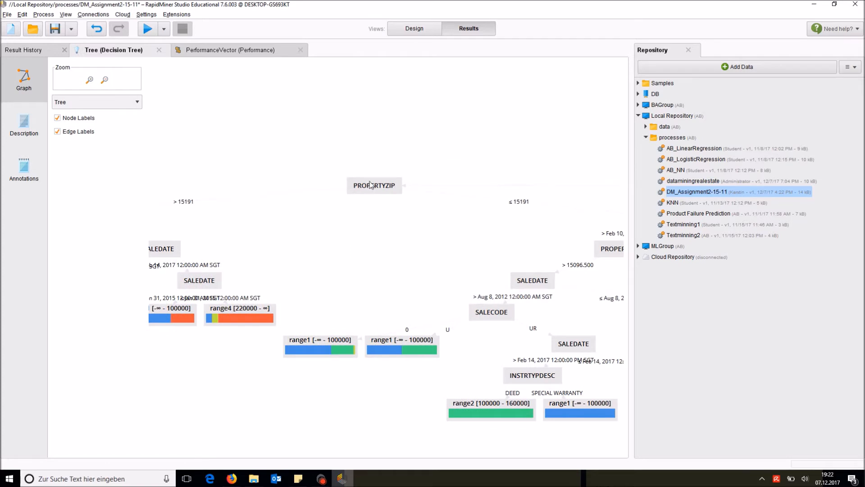
drag(381, 217, 346, 200)
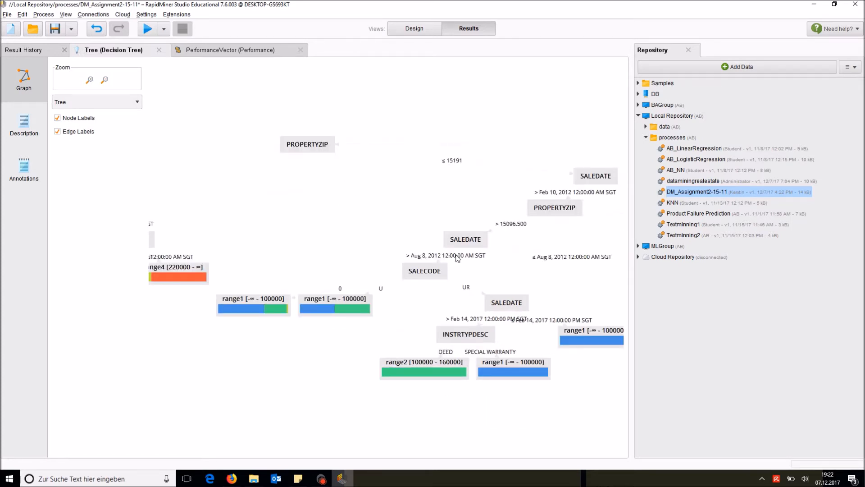
drag(525, 267, 454, 294)
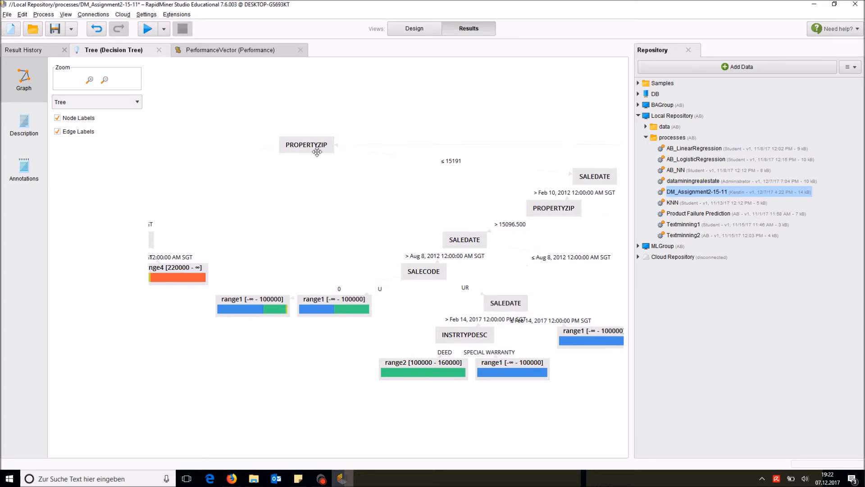
click(237, 53)
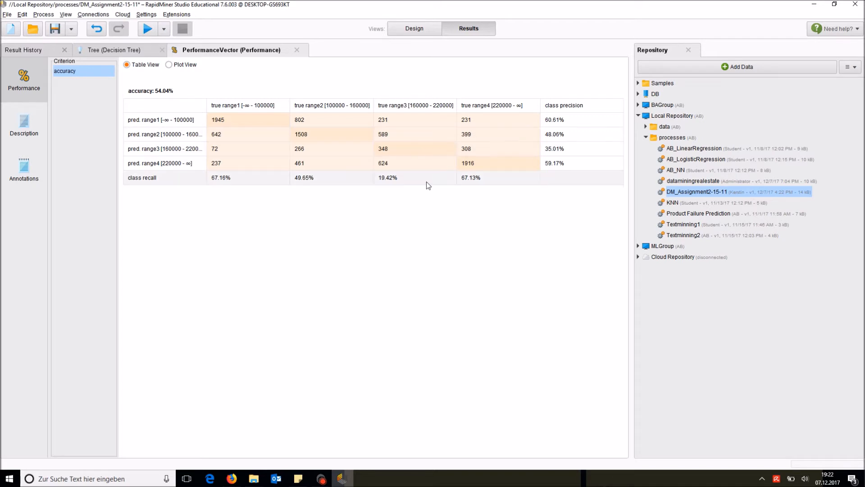
Return to the process design, enable Naive Bayes, and wire it between Split Data and Apply Model in place of Decision Tree.
click(412, 34)
drag(523, 196, 599, 197)
click(583, 151)
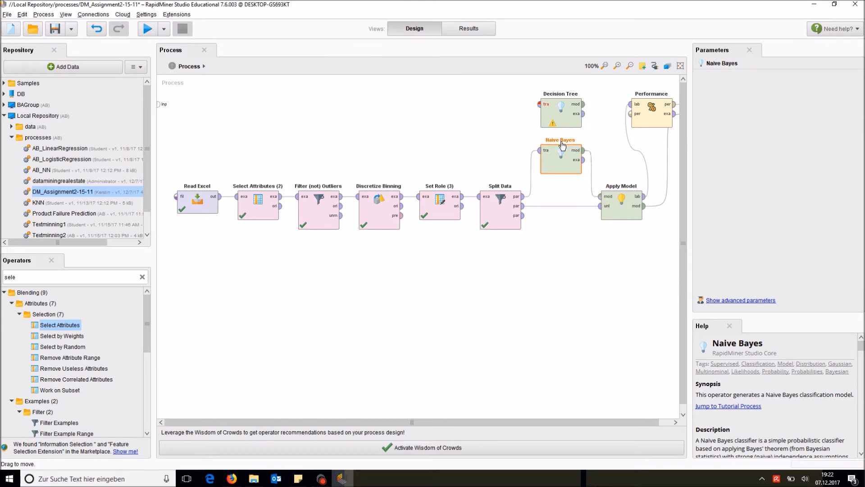
Disable the Decision Tree operator, run the process with Naive Bayes, and check the resulting performance table.
right_click(561, 114)
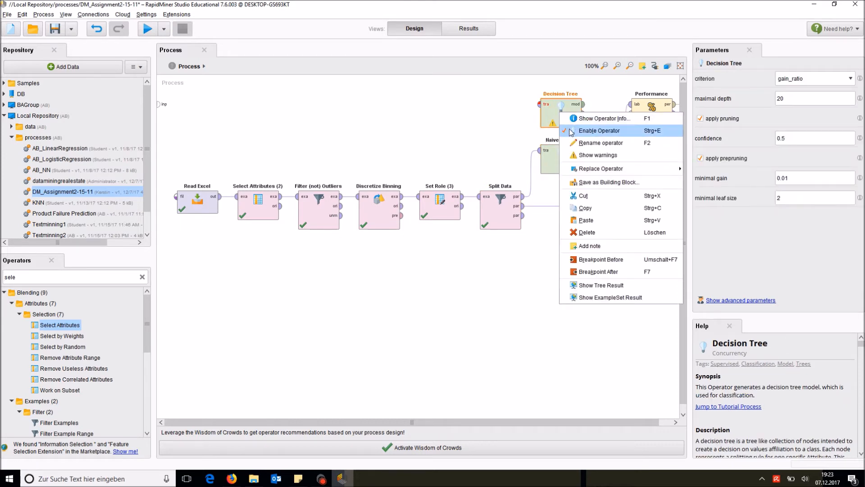
click(583, 131)
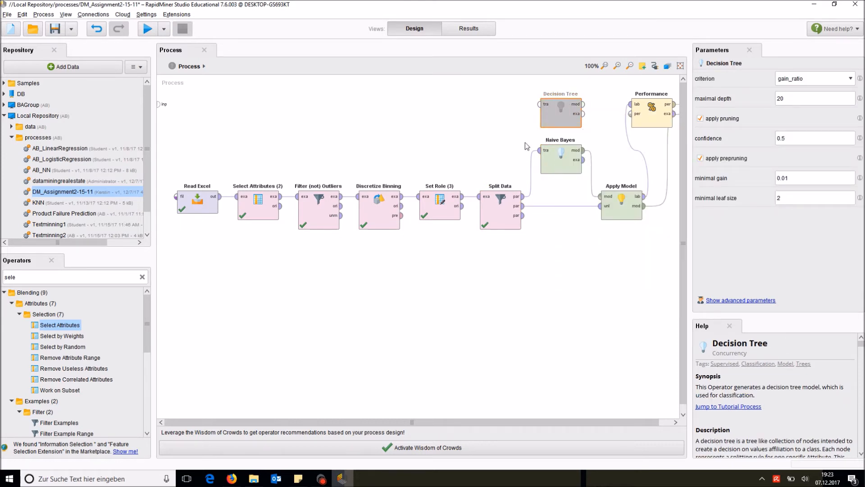
click(145, 29)
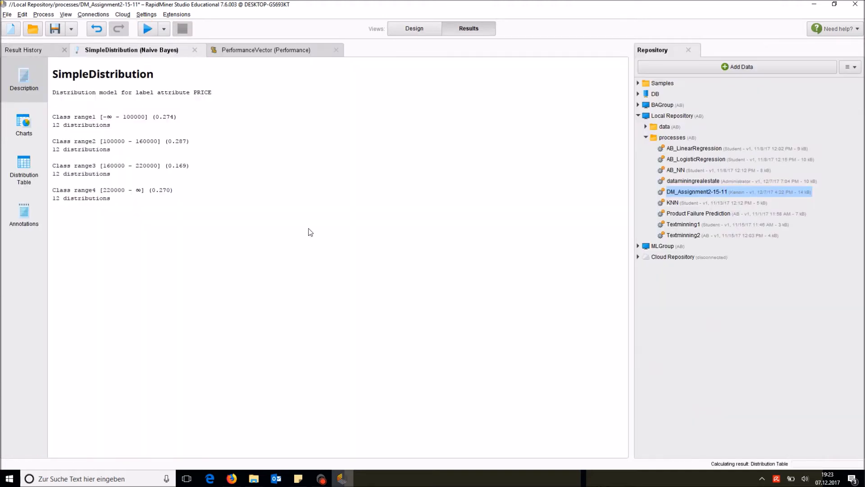
click(263, 53)
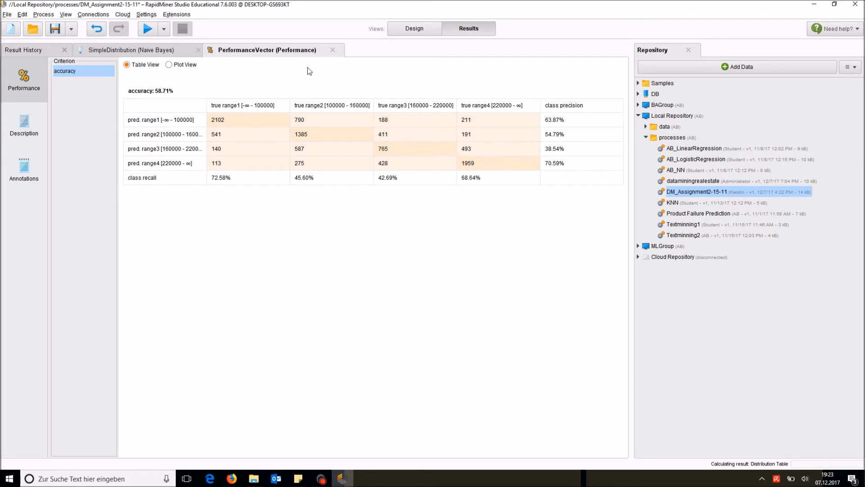
click(402, 31)
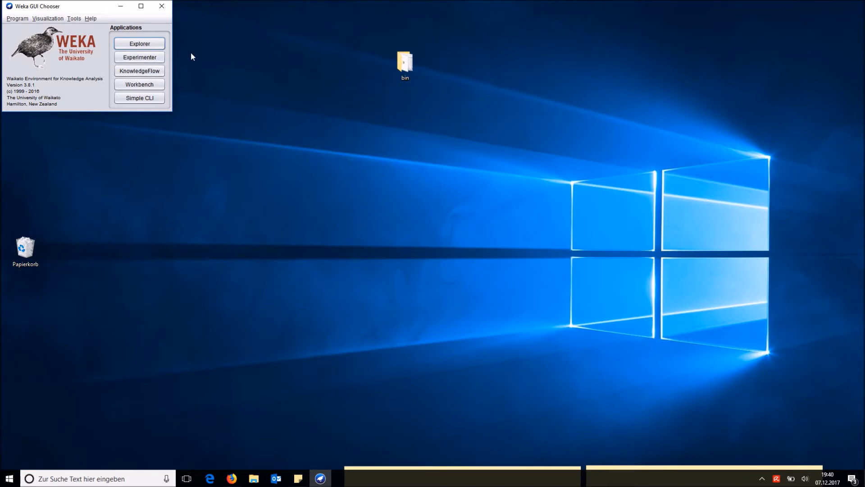
Switch to Weka, open the Explorer in a larger window, and load the ARFF file ending in "BIN" from Google Drive/UPM_Classes/DataMining/Assignment2.
click(141, 44)
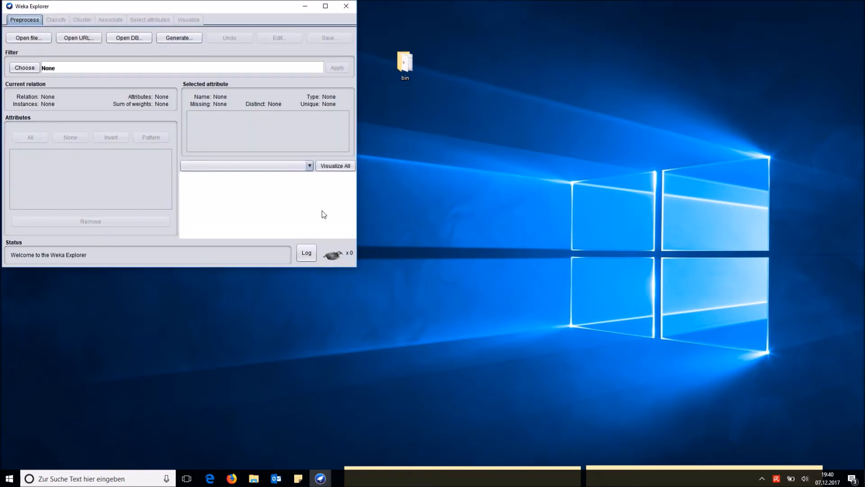
drag(356, 269, 655, 405)
click(50, 39)
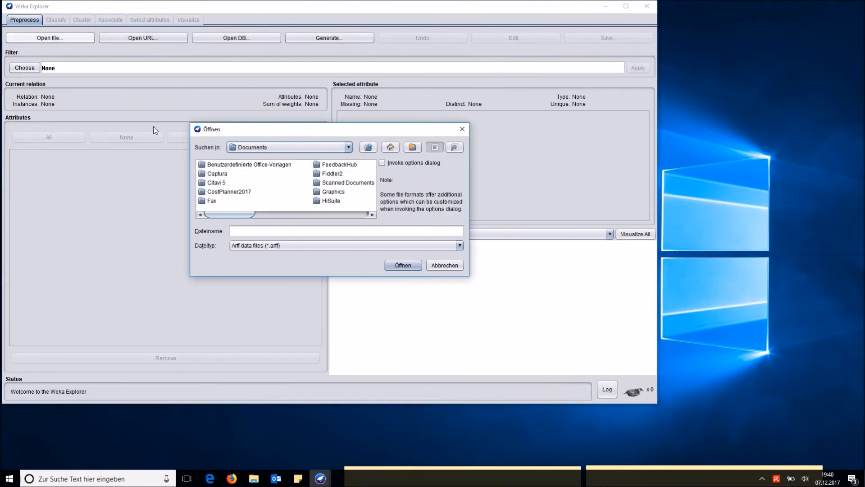
drag(230, 214, 209, 218)
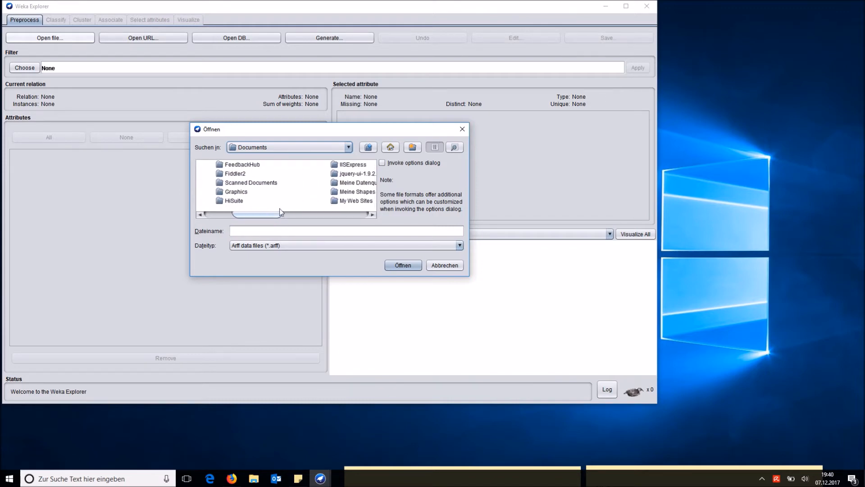
click(366, 146)
drag(232, 218, 287, 222)
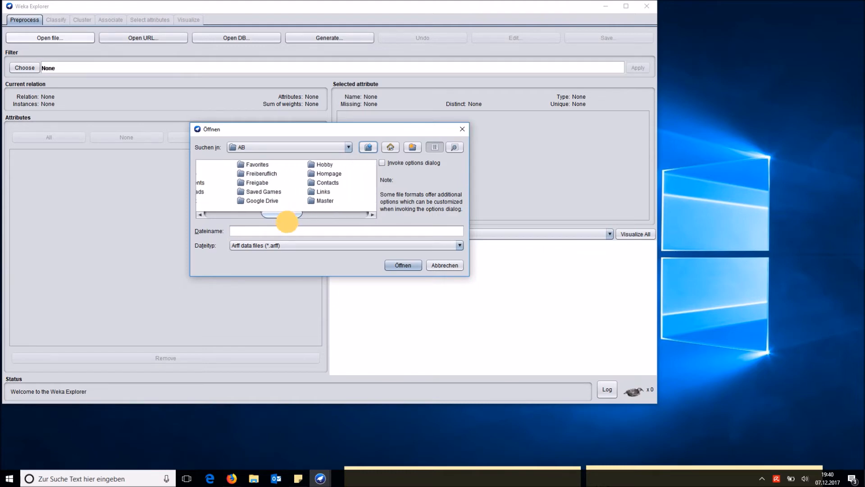
double_click(263, 203)
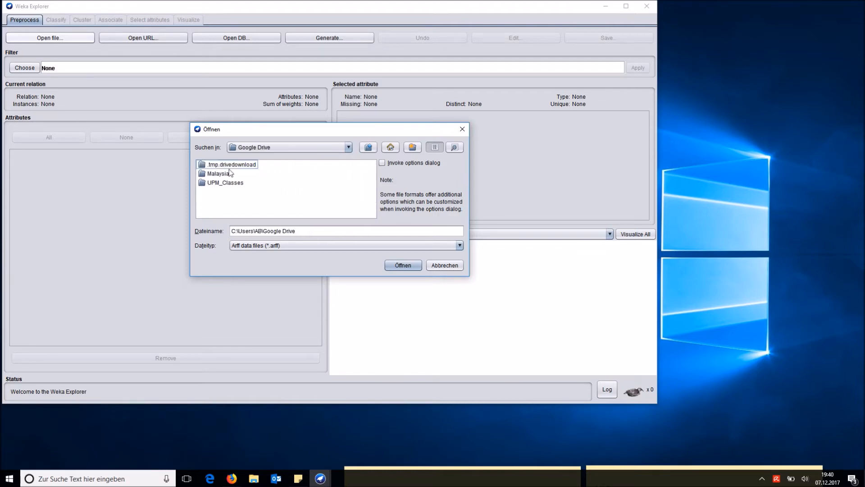
double_click(221, 182)
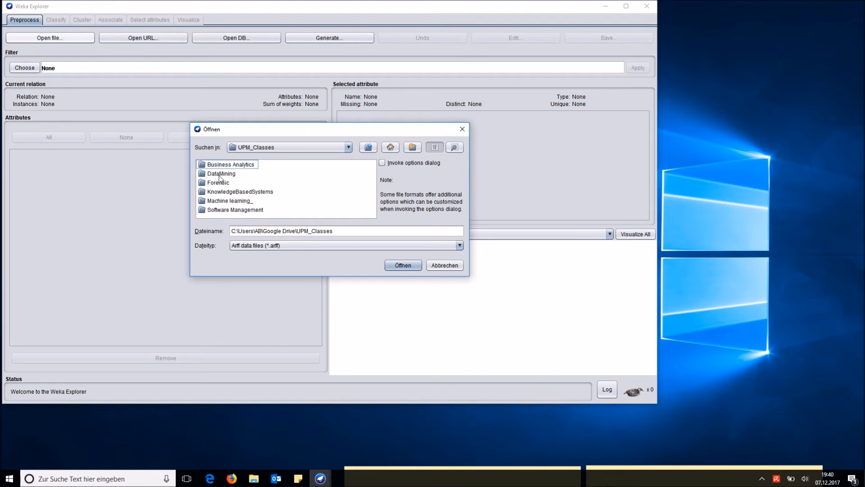
double_click(223, 173)
double_click(224, 166)
click(232, 165)
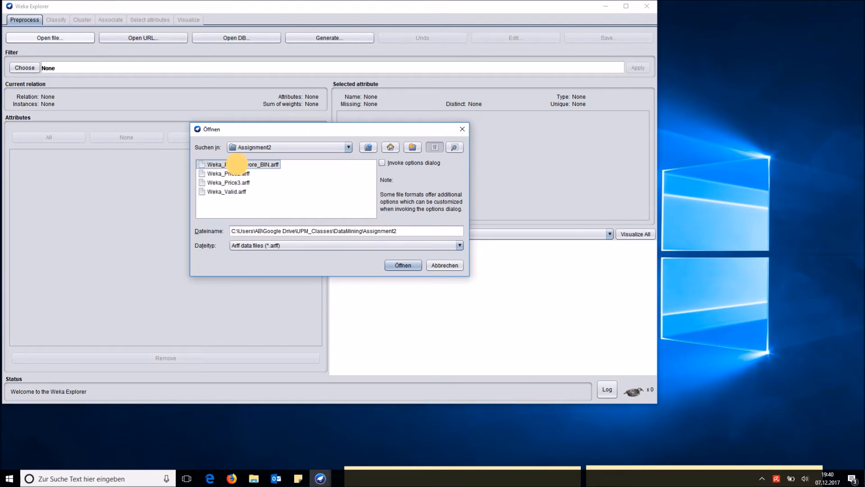
click(403, 265)
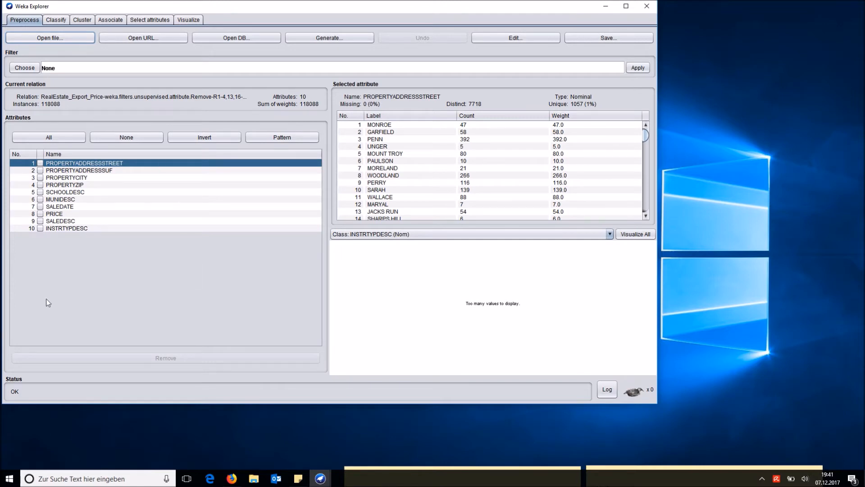
Inspect the PRICE attribute and choose the unsupervised attribute filter Discretize.
click(60, 215)
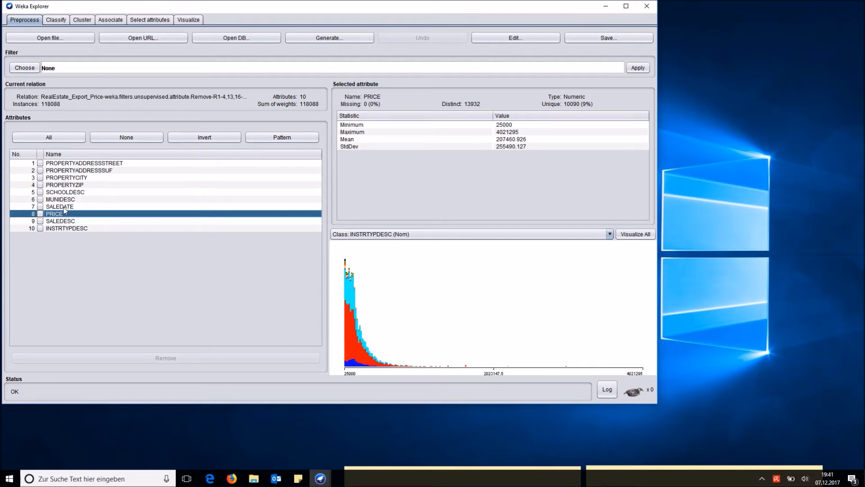
click(26, 67)
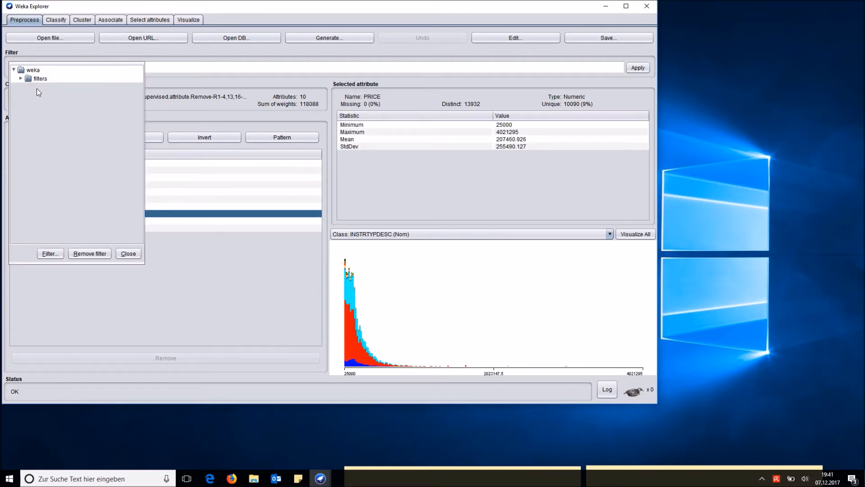
click(21, 79)
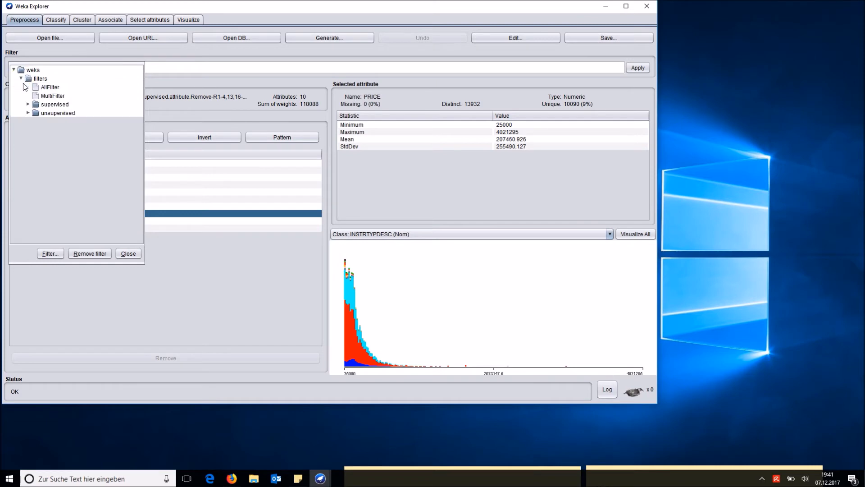
click(28, 113)
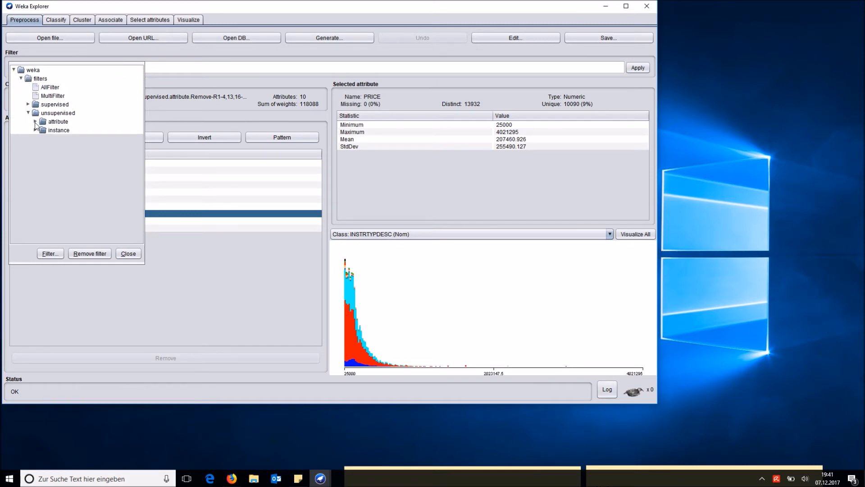
click(35, 121)
scroll(102, 178, down, 5)
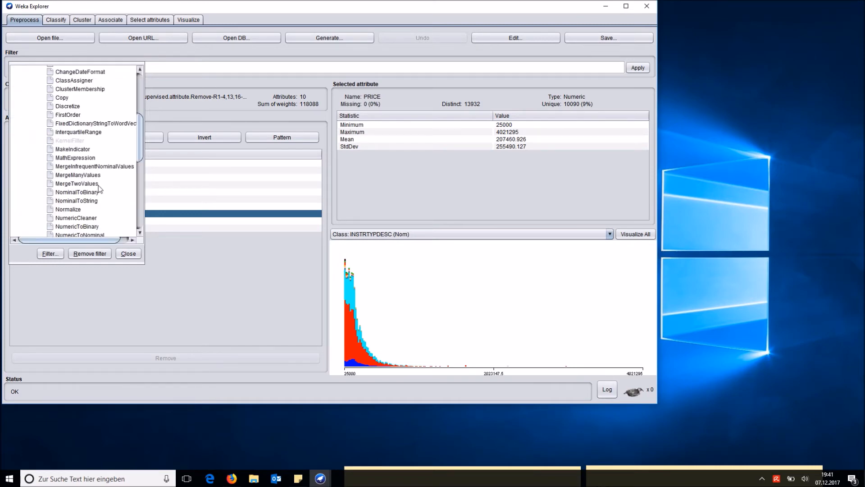
click(68, 108)
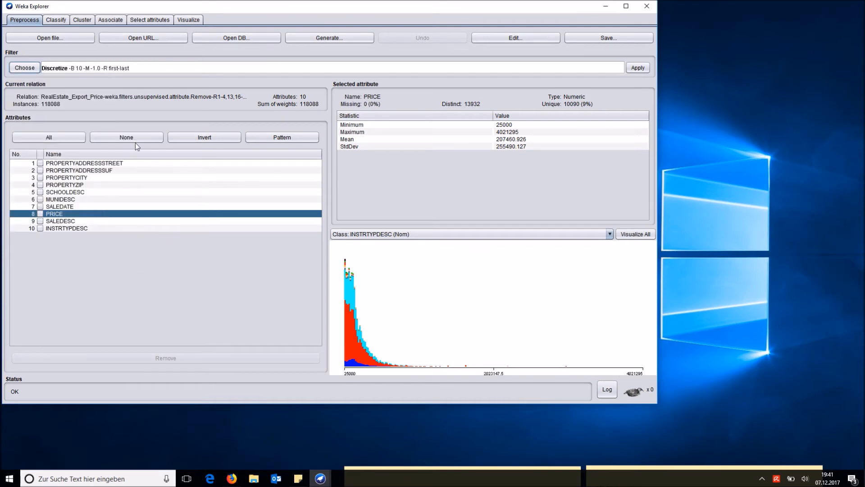
Configure Discretize with 4 bins and useEqualFrequency True, apply it to the dataset, and check the PRICE distribution.
click(64, 70)
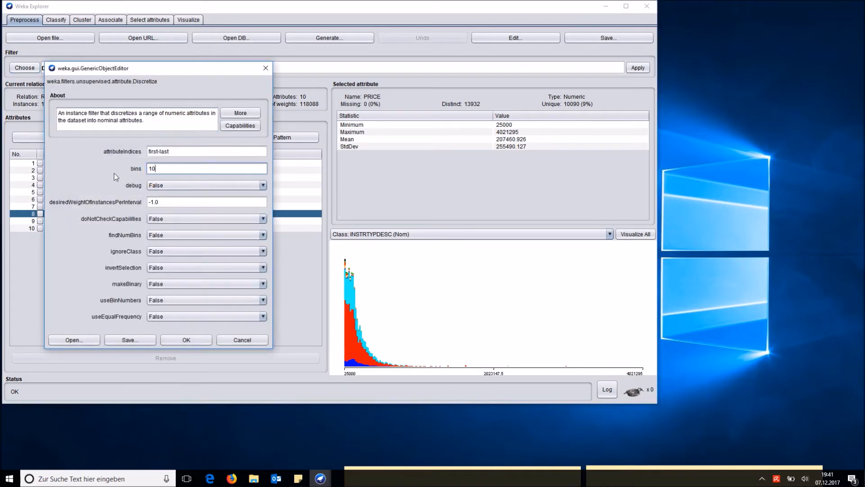
key(BackSpace)
key(BackSpace)
text(4)
click(150, 319)
click(167, 327)
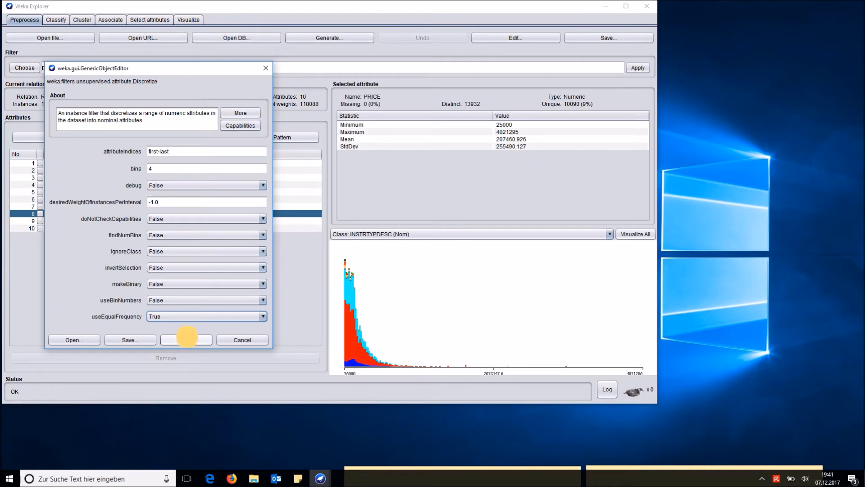
click(187, 338)
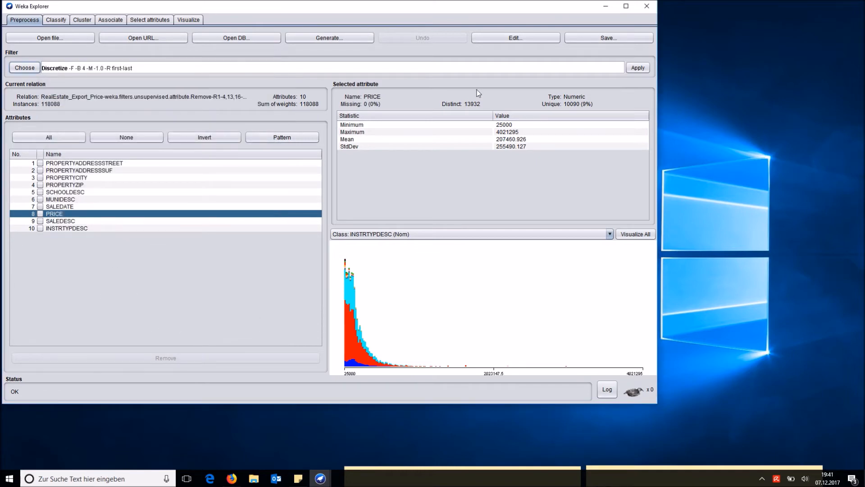
click(641, 68)
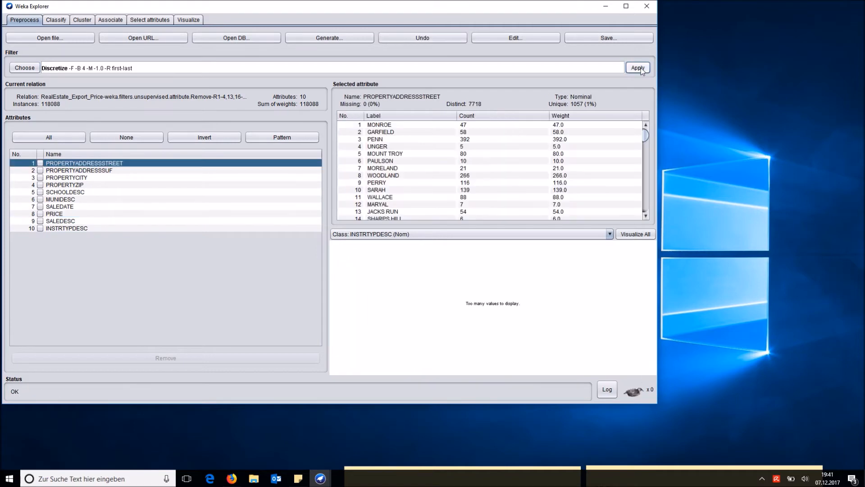
click(54, 215)
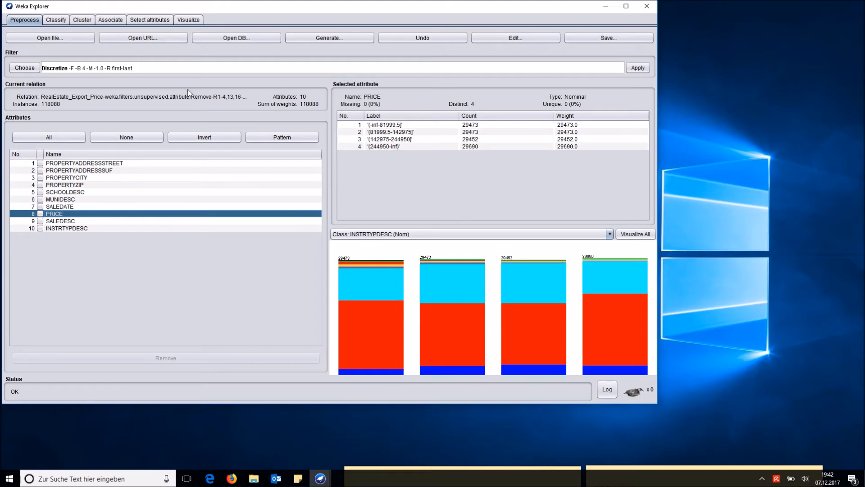
Go to classification and choose NaiveBayes from the bayes group as the classifier.
click(55, 21)
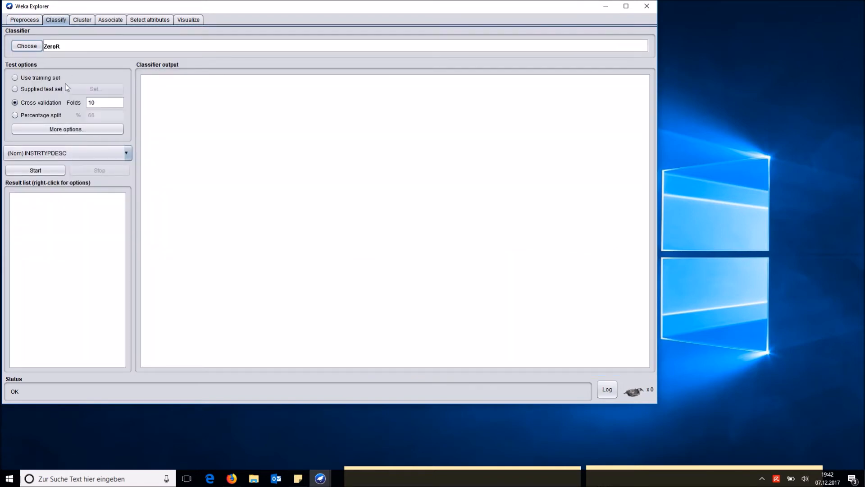
click(34, 48)
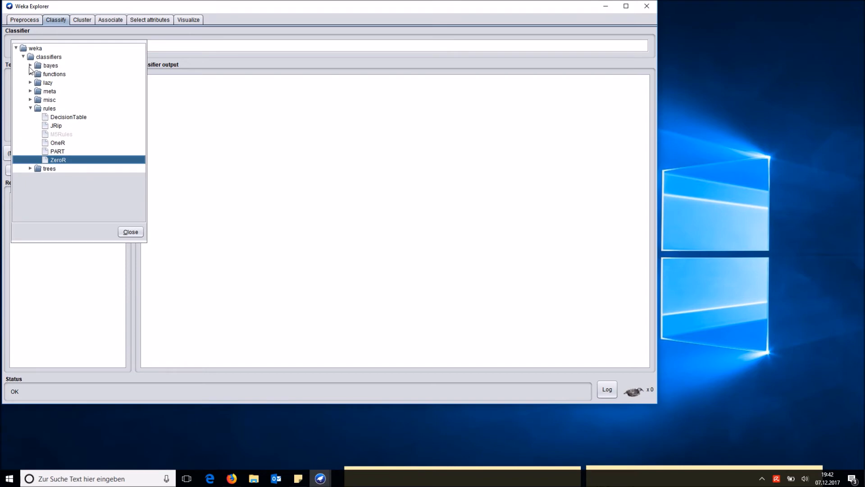
click(30, 66)
click(59, 82)
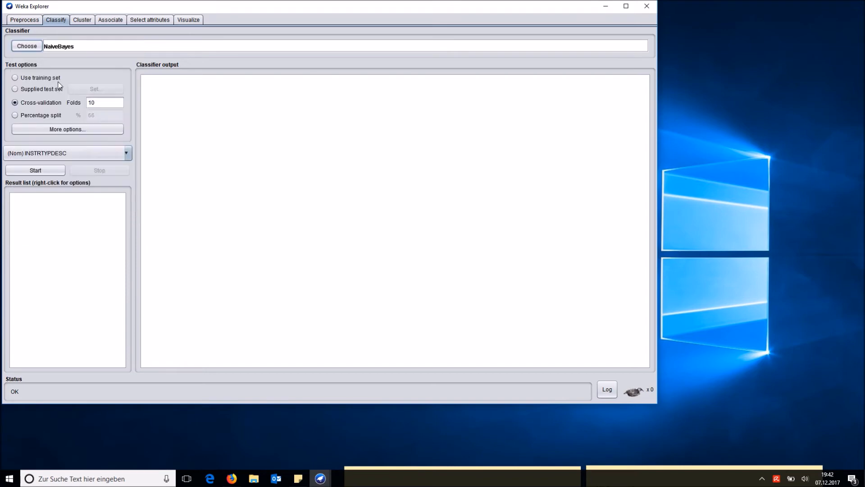
Set a 70% percentage split with PRICE as the class attribute and run the NaiveBayes classification.
click(40, 116)
double_click(108, 115)
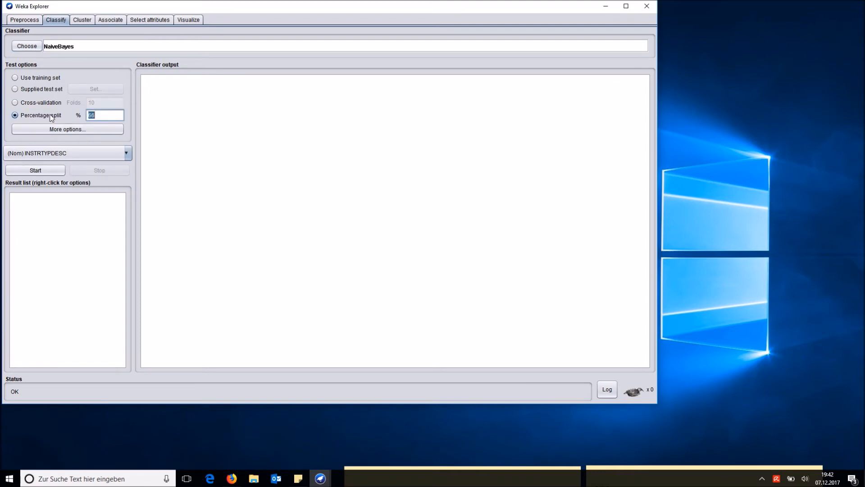
text(70)
click(44, 153)
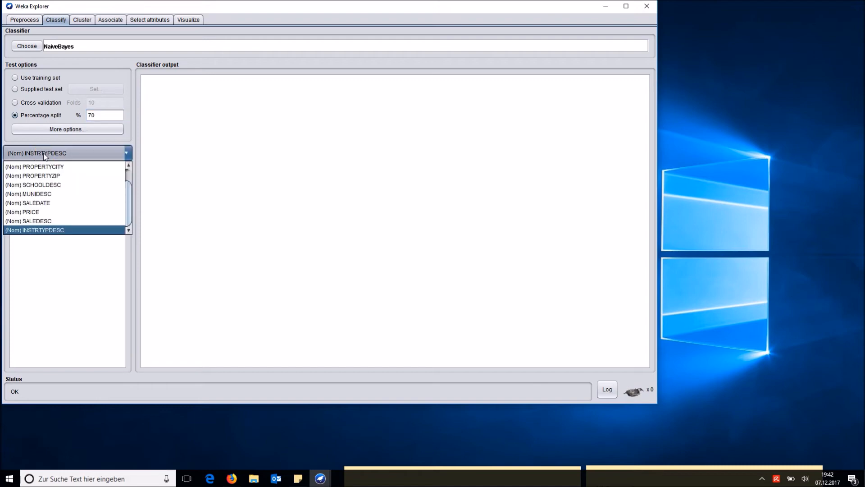
click(56, 215)
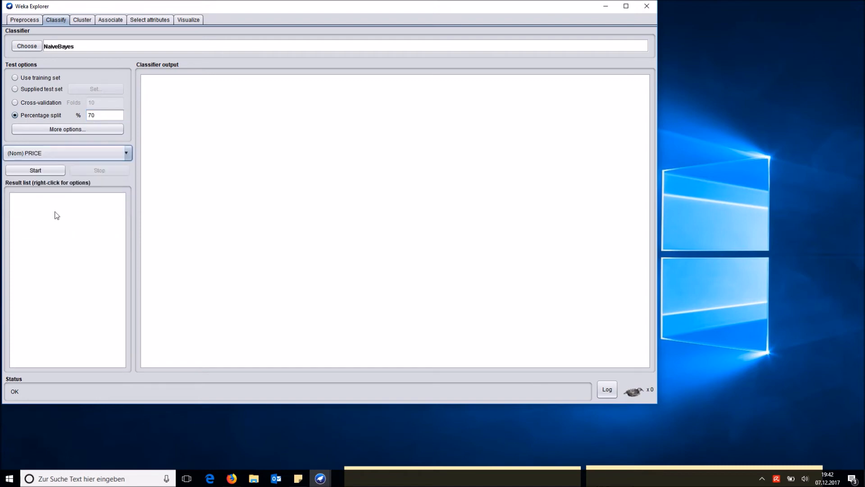
click(39, 168)
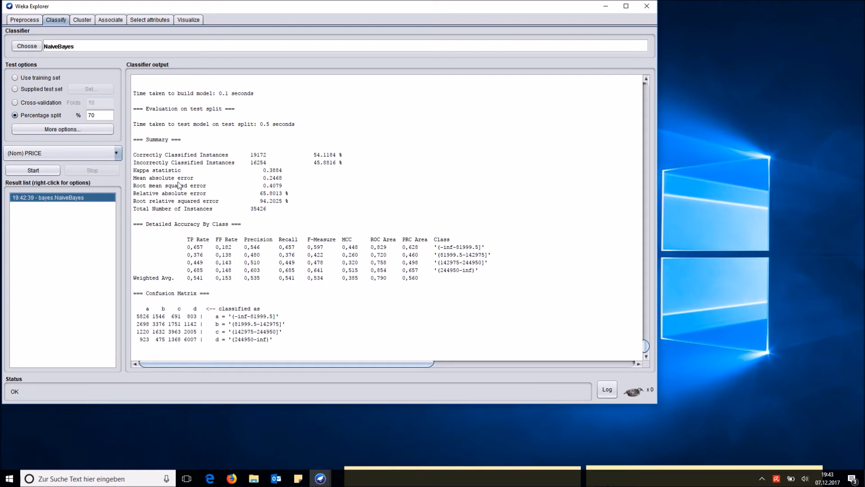
Change the classifier to J48 from the trees group.
click(39, 47)
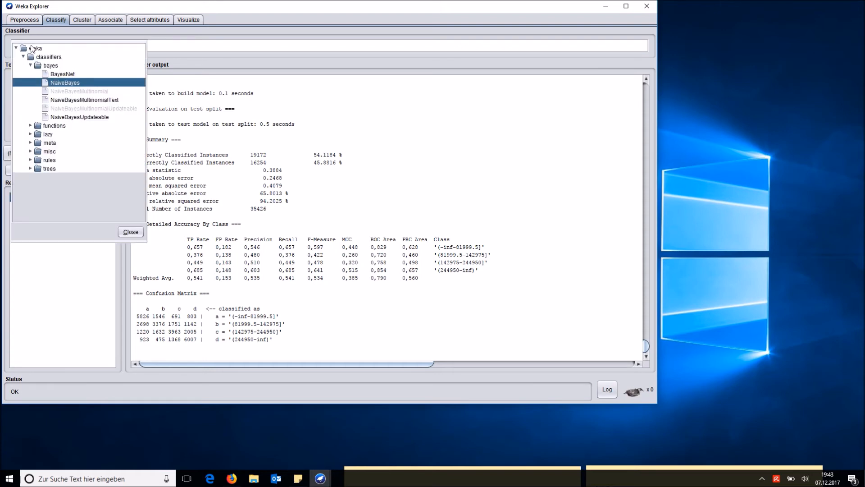
click(52, 159)
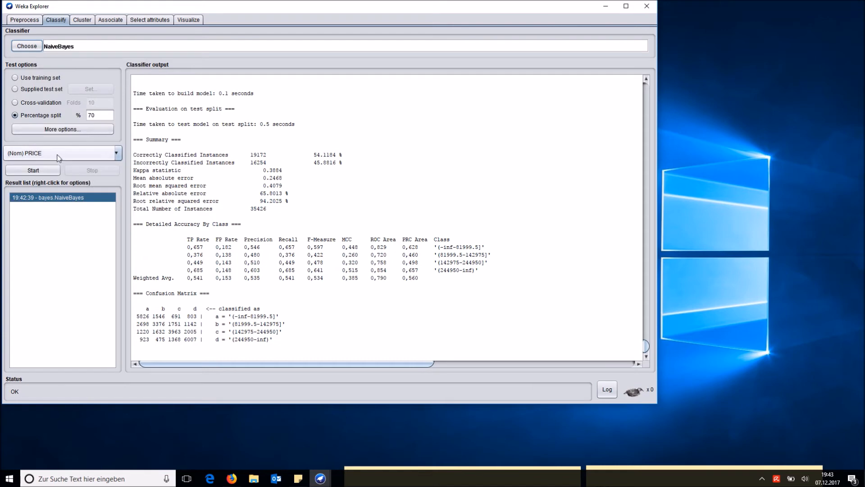
click(35, 48)
click(31, 168)
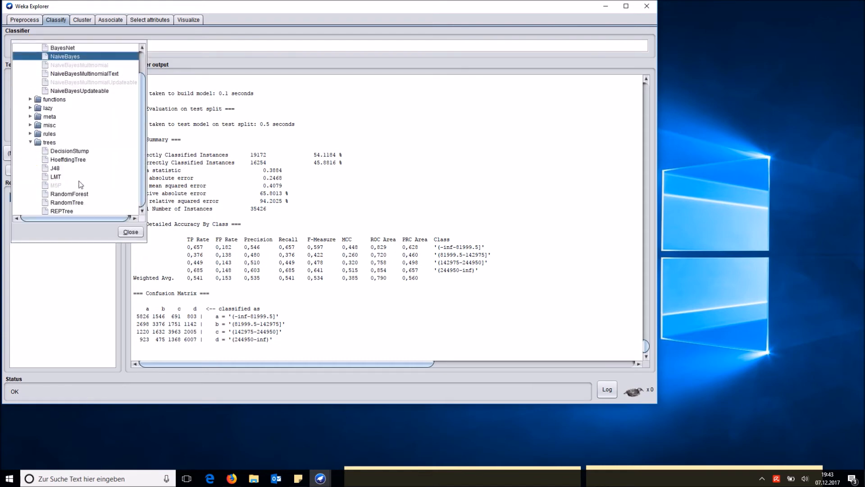
click(55, 170)
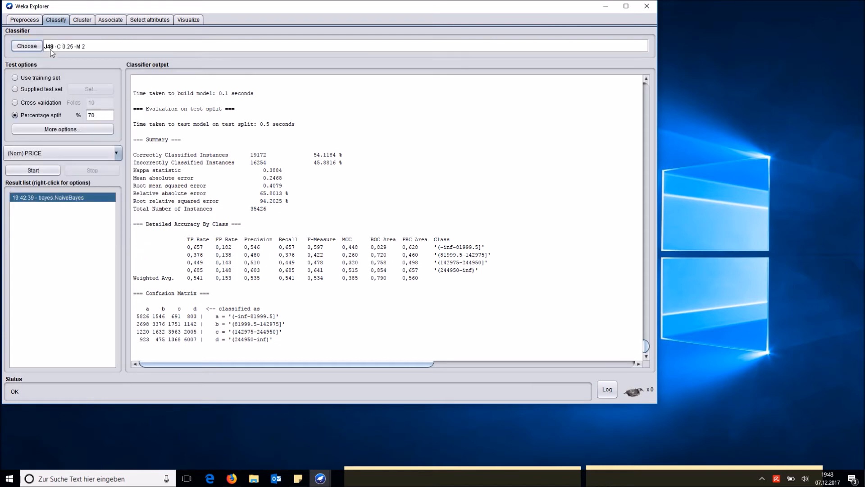
Run the J48 classification on PRICE with the 70% percentage split.
click(36, 171)
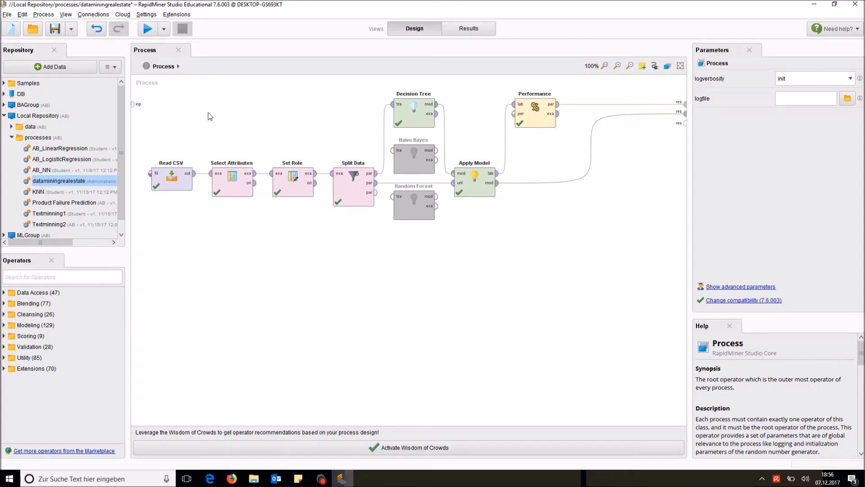
In RapidMiner, import RealEstate_Export_Valid.csv into the Read CSV operator through the import wizard, keeping its default settings.
click(180, 178)
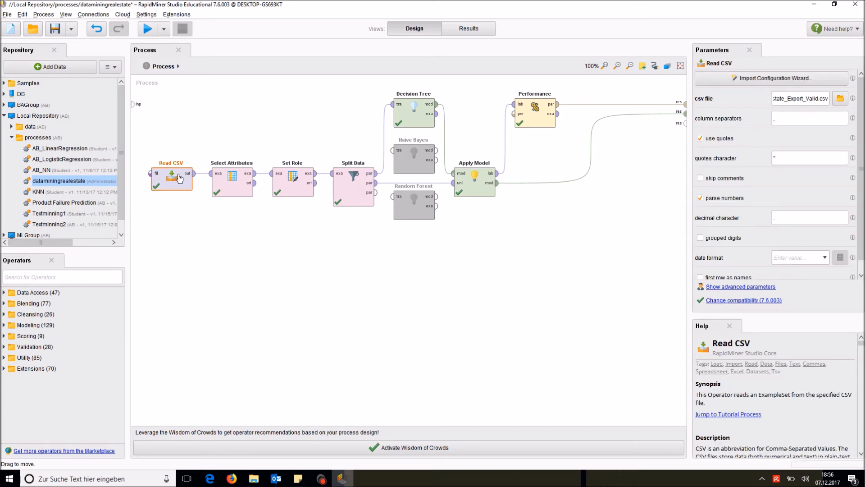
click(779, 79)
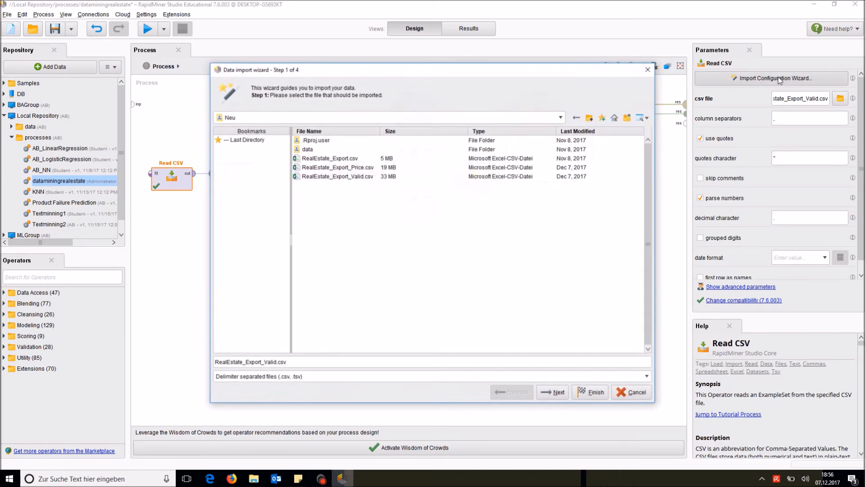
click(350, 180)
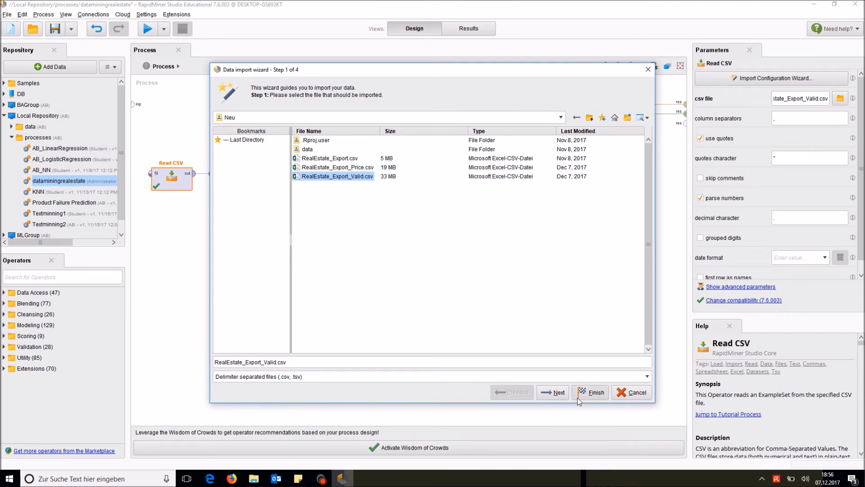
click(557, 393)
click(557, 392)
click(557, 393)
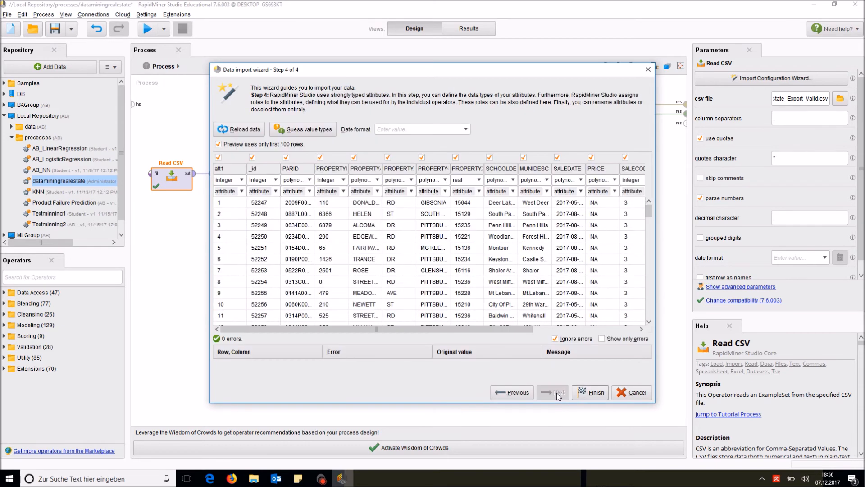
click(580, 391)
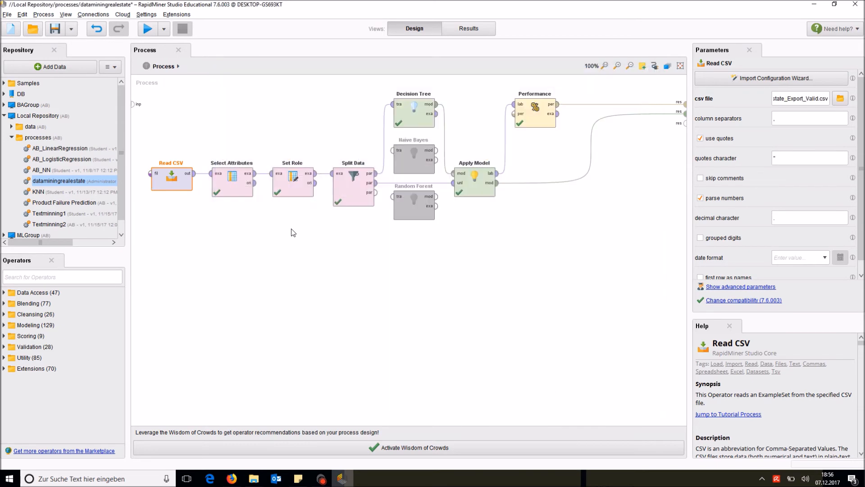
Review the attribute subset of the Select Attributes operator, check that Valid is included, and apply it.
click(218, 183)
click(814, 99)
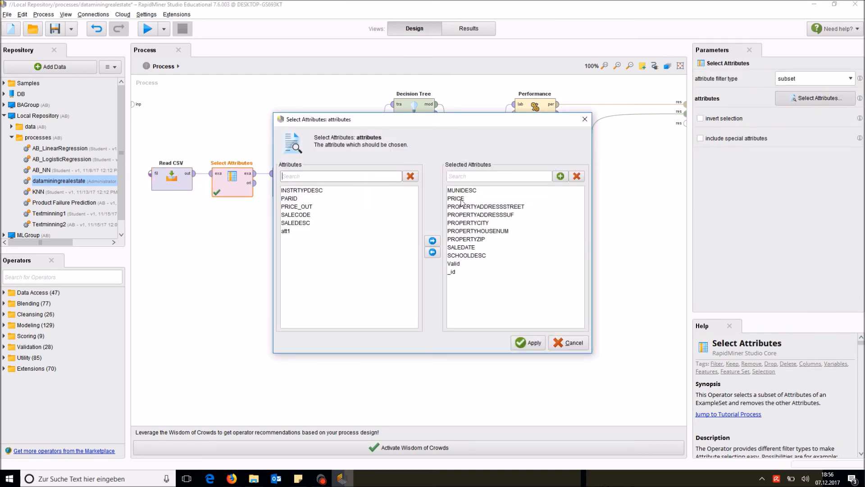
click(457, 266)
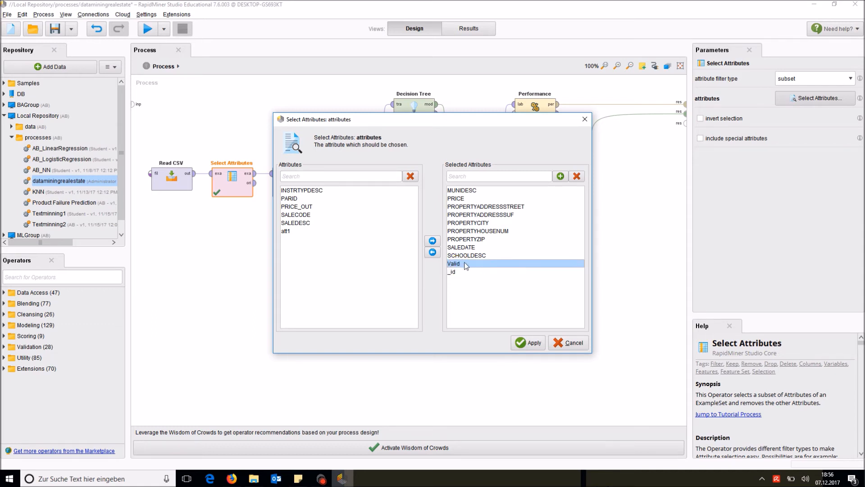
click(533, 345)
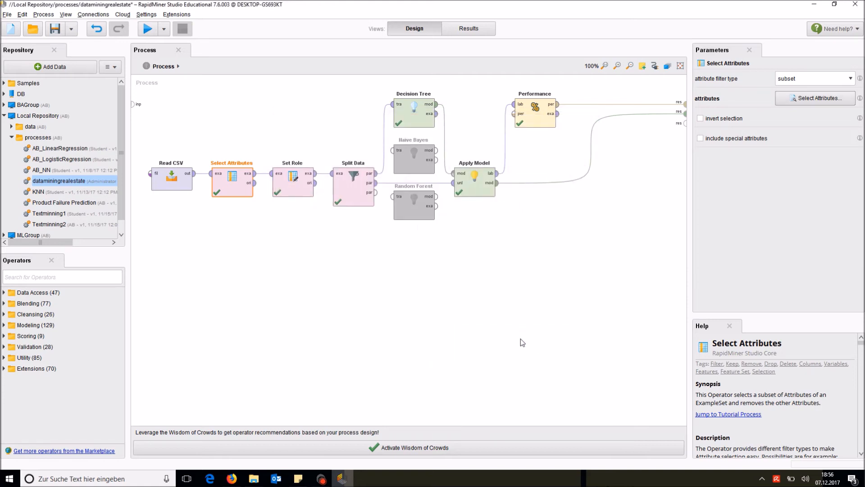
Check the Set Role operator for Valid as label and _id as the additional id role.
click(293, 194)
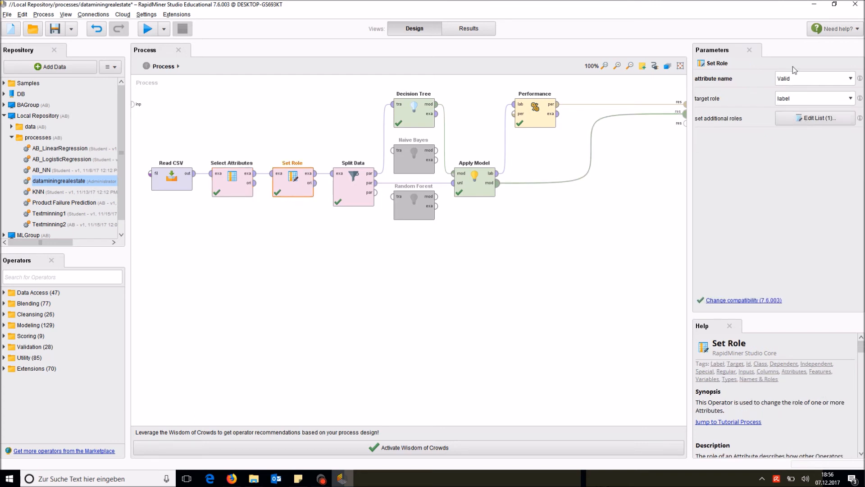
click(792, 117)
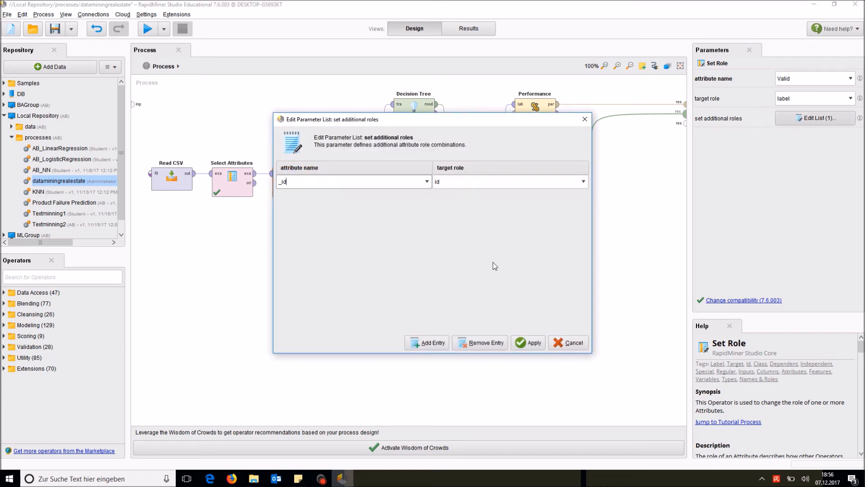
click(529, 342)
Check the Split Data operator's partition ratios of 0.7 and 0.3.
click(358, 189)
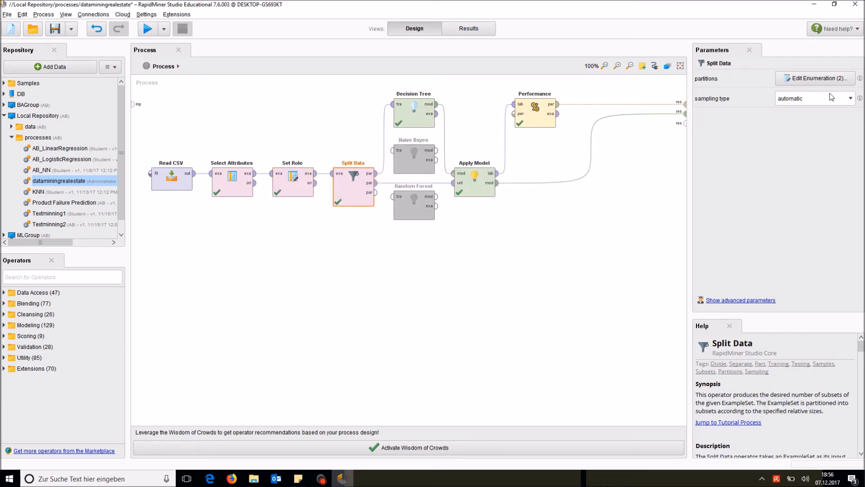
click(818, 79)
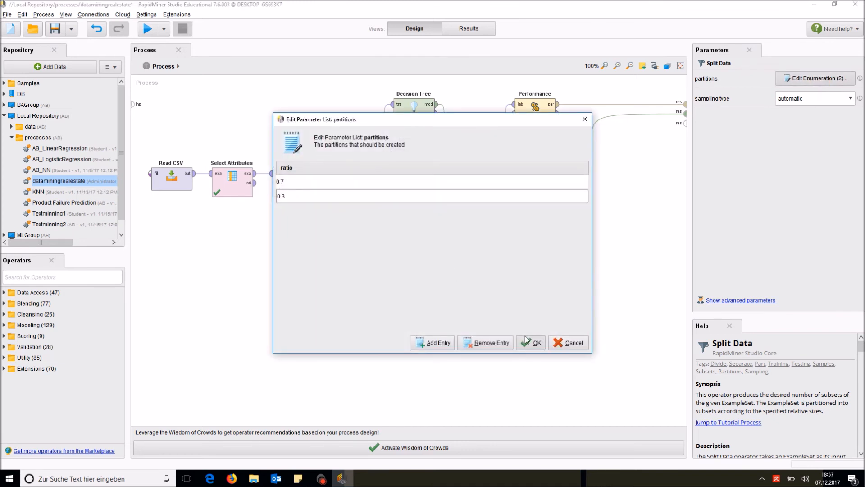
click(533, 347)
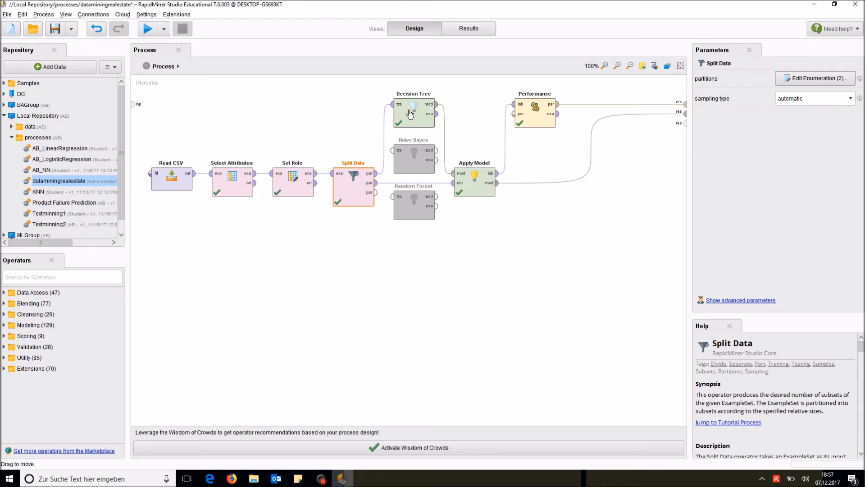
Run the process with the Decision Tree using the accuracy criterion, and check the resulting tree and its accuracy.
click(409, 114)
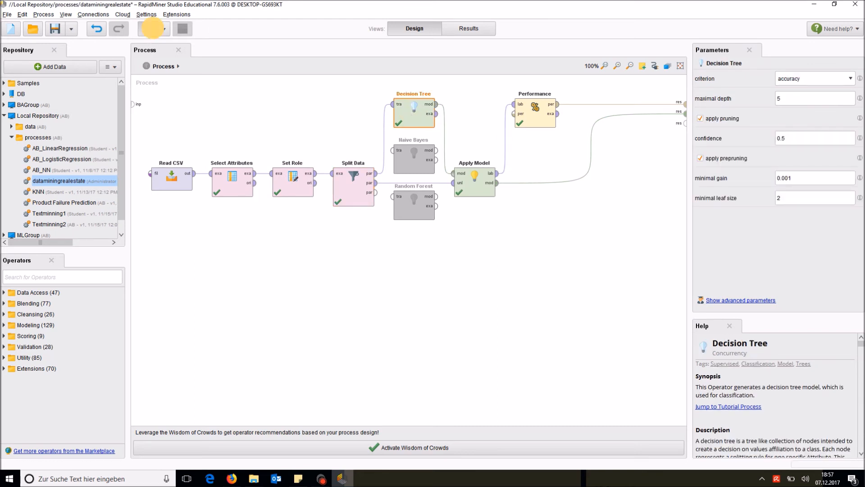
click(148, 28)
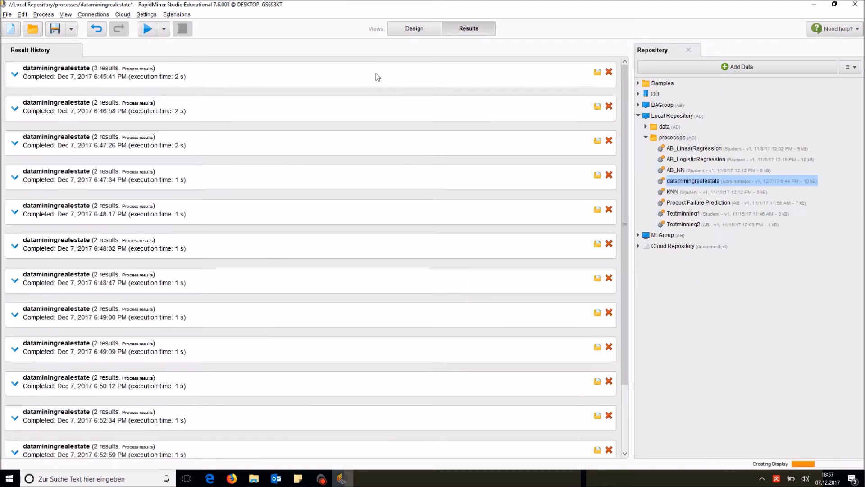
click(192, 93)
drag(192, 93, 373, 153)
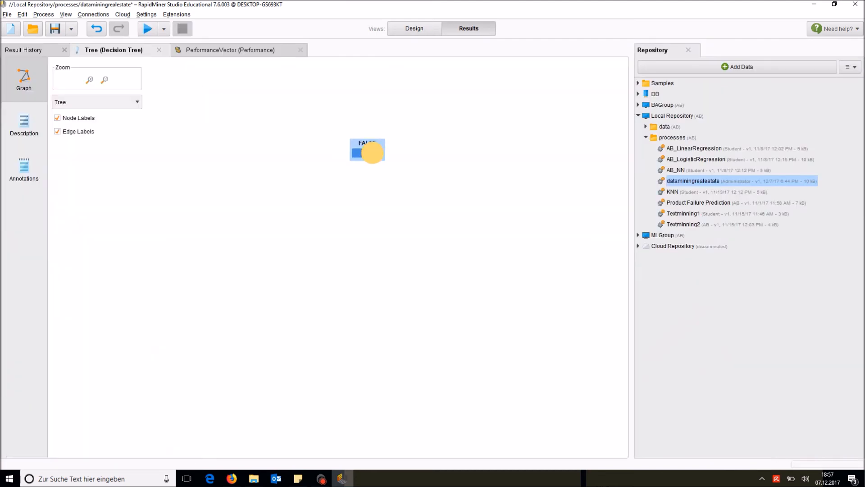
click(235, 49)
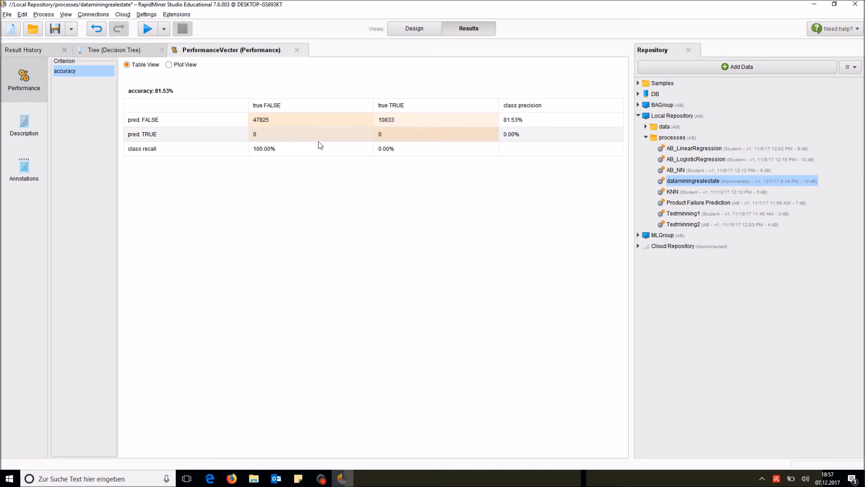
drag(155, 90, 186, 91)
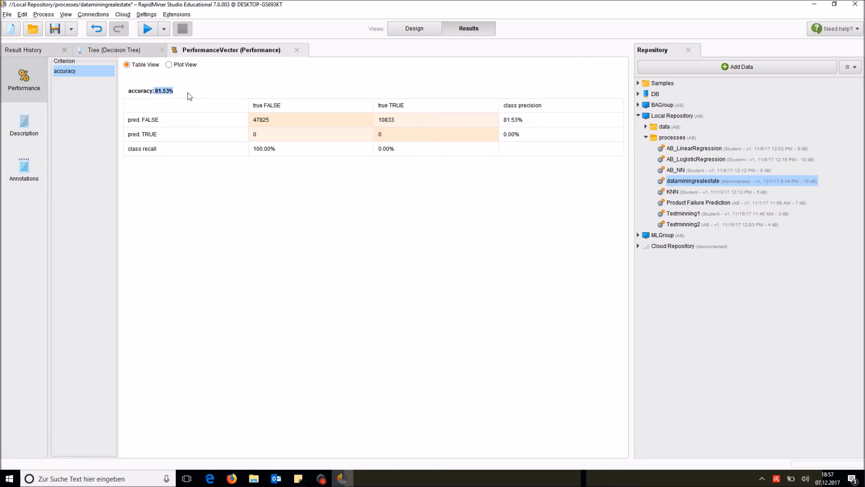
Set the Decision Tree criterion to information_gain and run the process again.
click(404, 30)
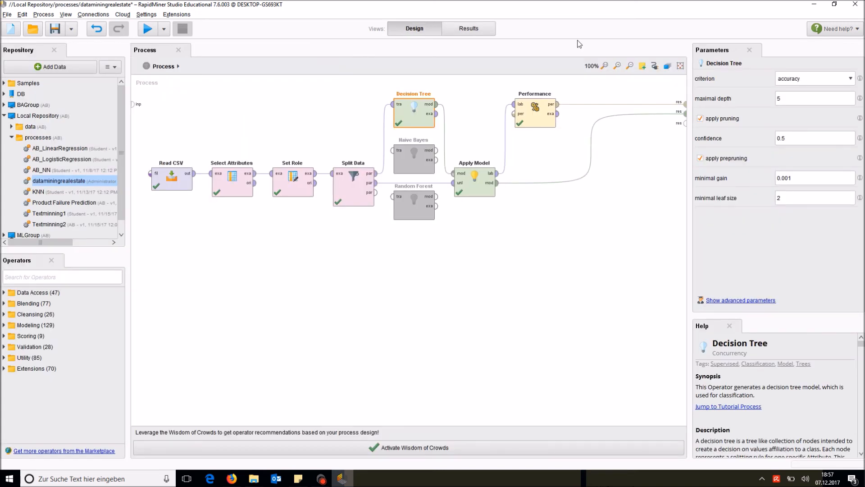
click(820, 81)
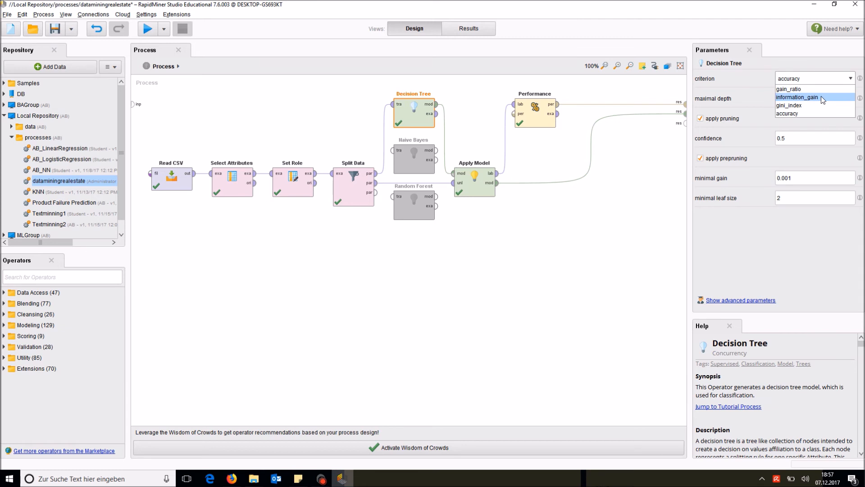
click(821, 97)
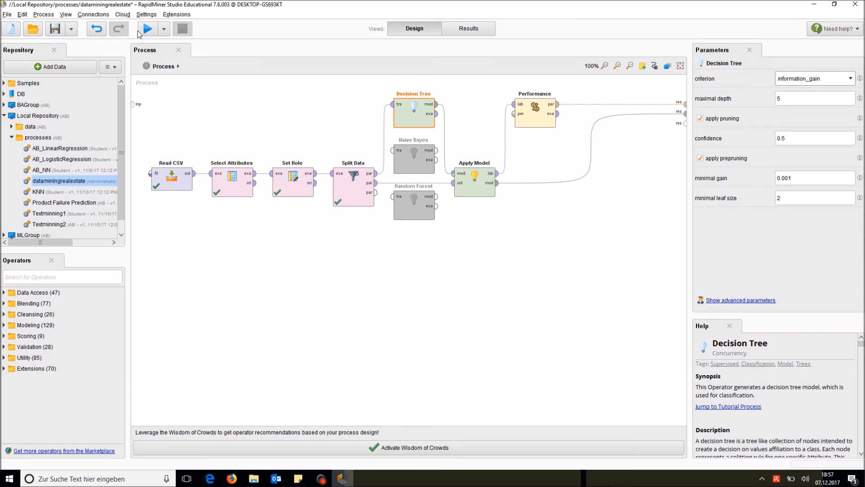
click(149, 29)
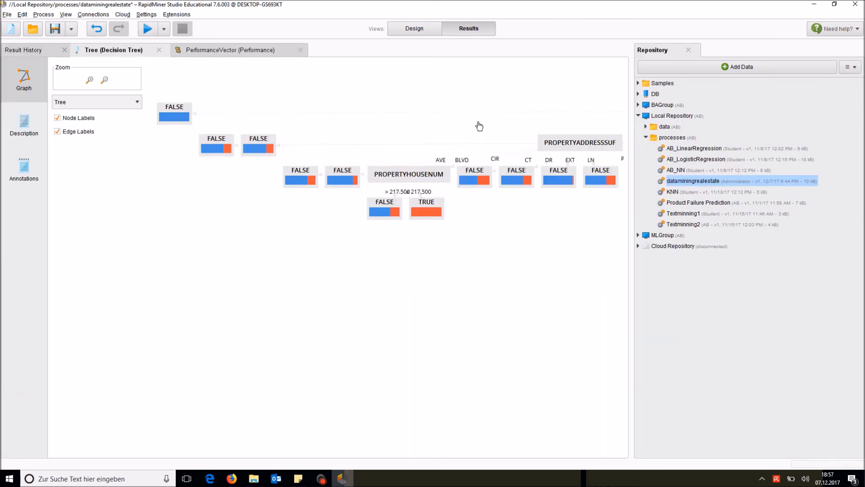
Examine the branches of the decision tree, and review its accuracy and the class recall for true TRUE.
scroll(459, 177, down, 3)
drag(503, 182, 310, 195)
drag(540, 201, 279, 210)
drag(401, 203, 408, 223)
click(201, 50)
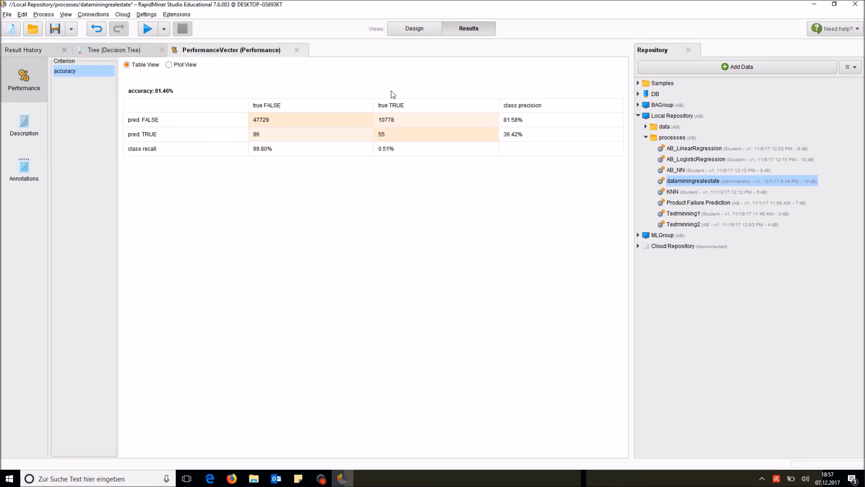
click(159, 94)
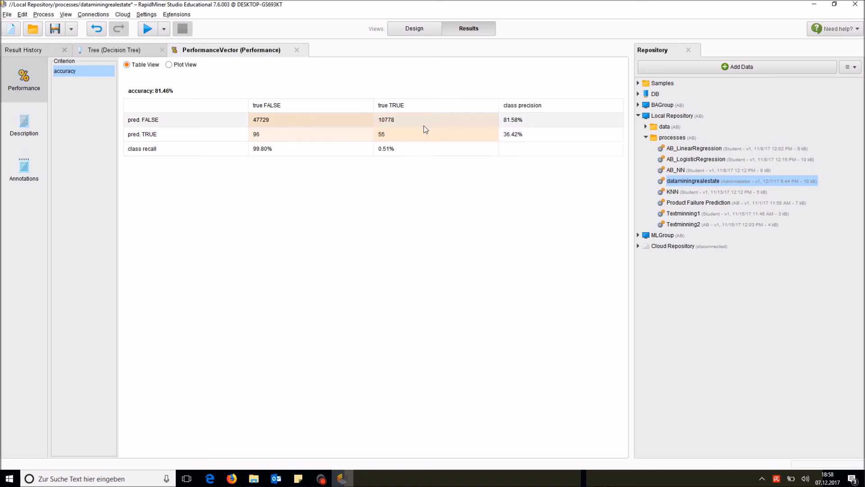
click(410, 147)
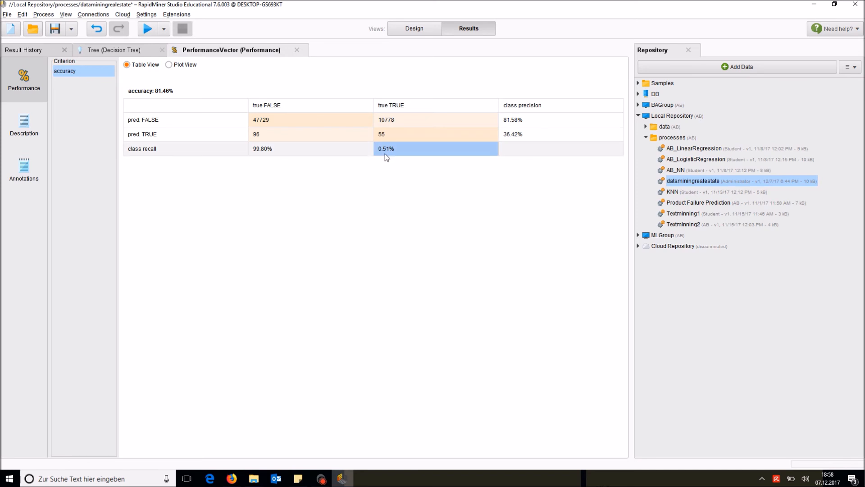
Enable Naive Bayes and connect it between Split Data and Apply Model in place of the Decision Tree, and disable the Decision Tree.
click(415, 31)
drag(376, 173, 452, 173)
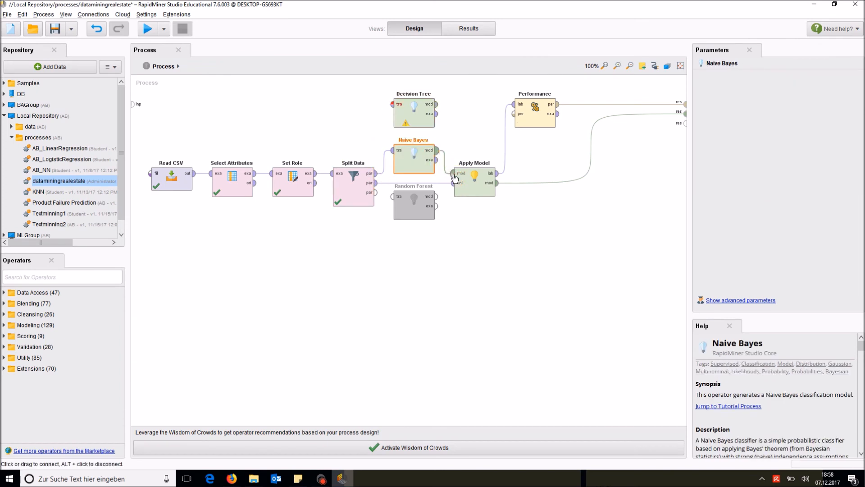
right_click(417, 120)
click(451, 135)
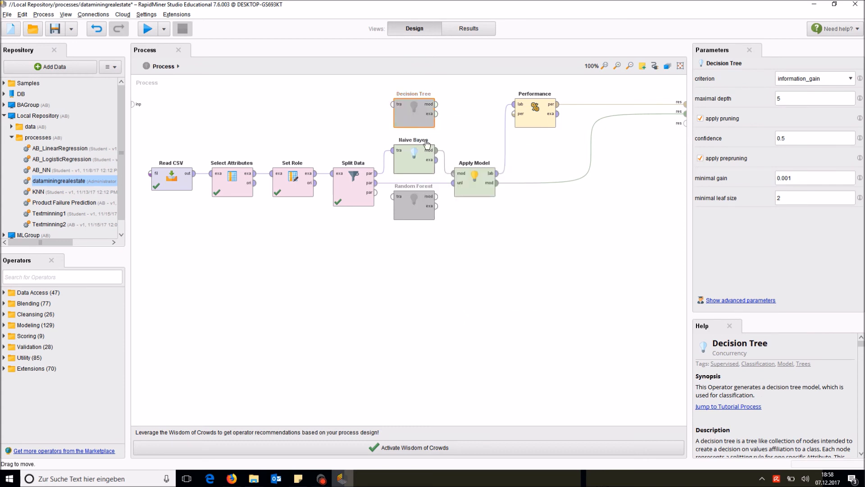
Run the process with Naive Bayes and examine its accuracy, confusion matrix and class recall.
click(147, 29)
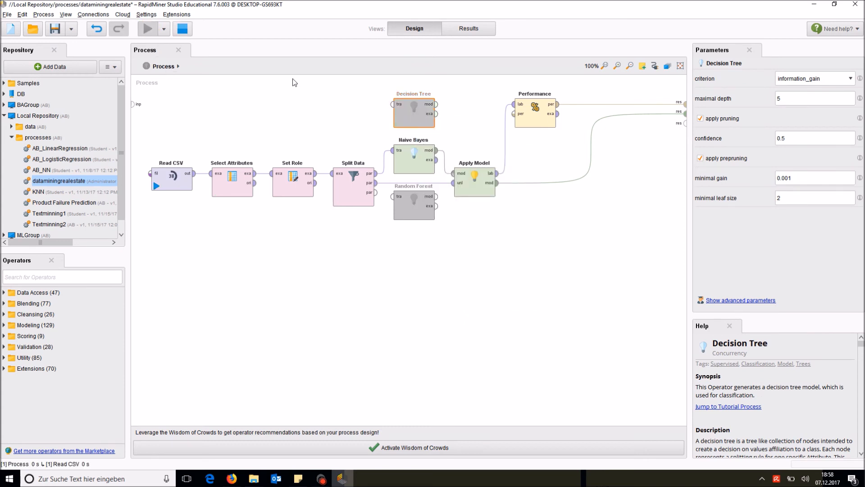
click(270, 51)
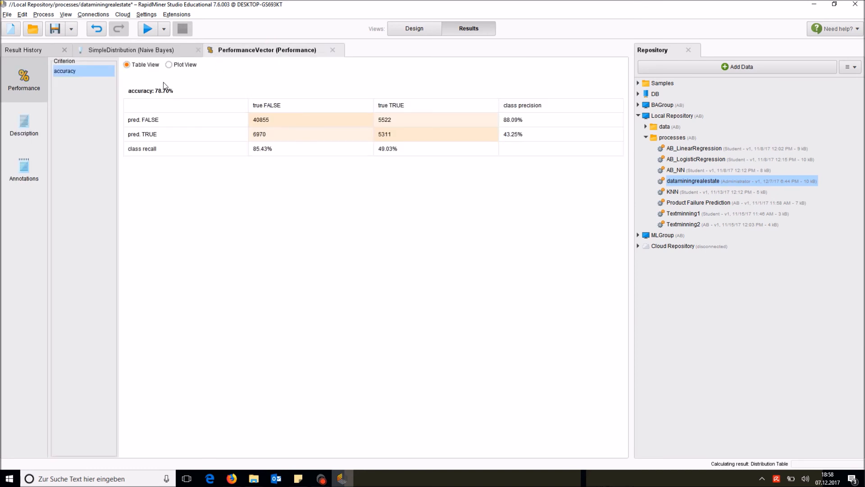
drag(154, 91, 176, 91)
click(201, 88)
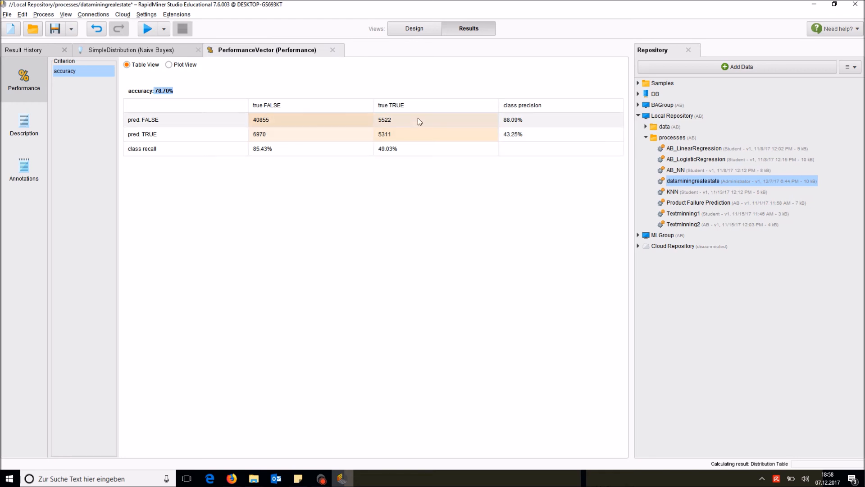
click(329, 136)
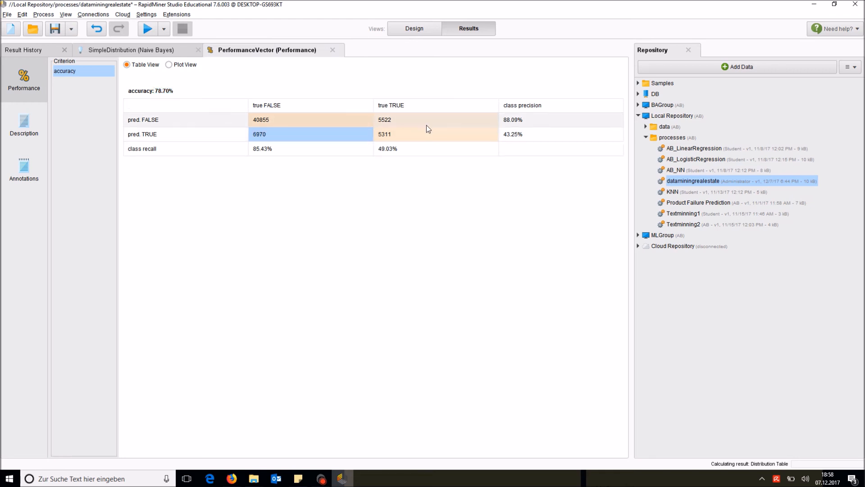
click(427, 130)
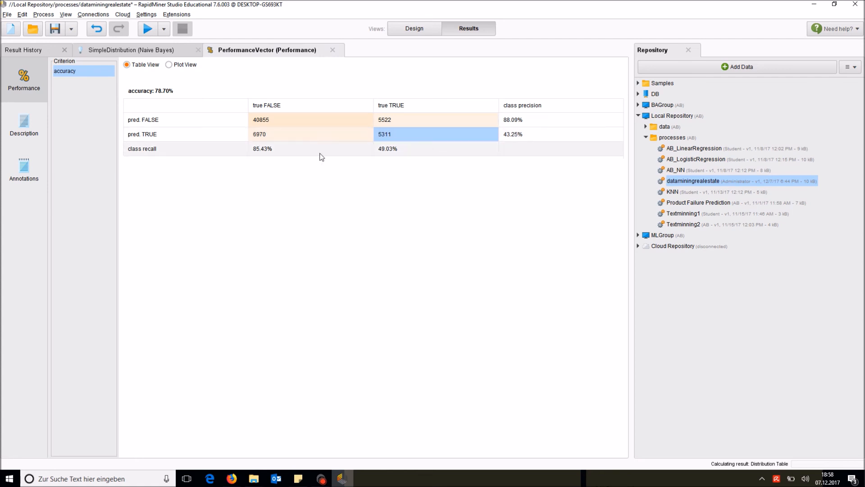
click(291, 151)
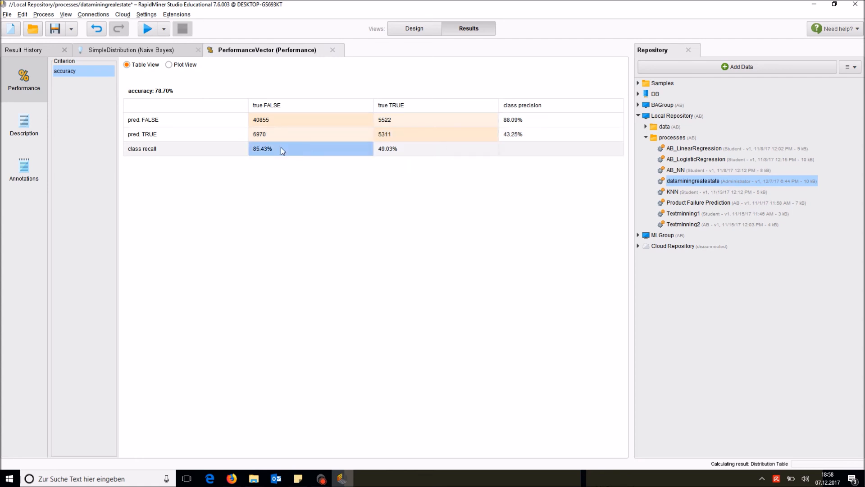
click(402, 152)
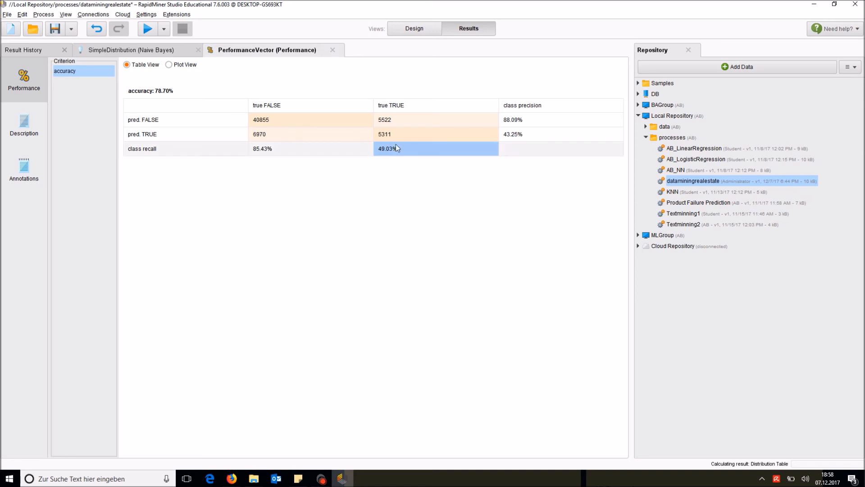
Return to the process design in RapidMiner, and switch to Weka and open its Explorer.
click(430, 29)
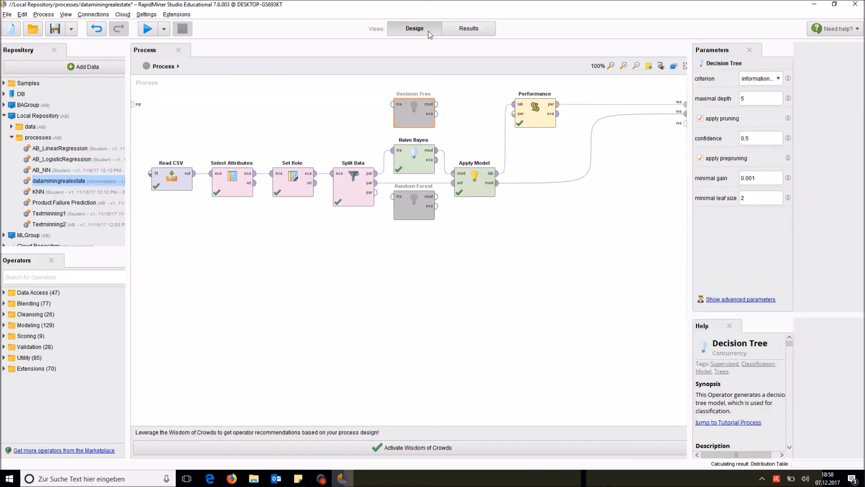
click(344, 140)
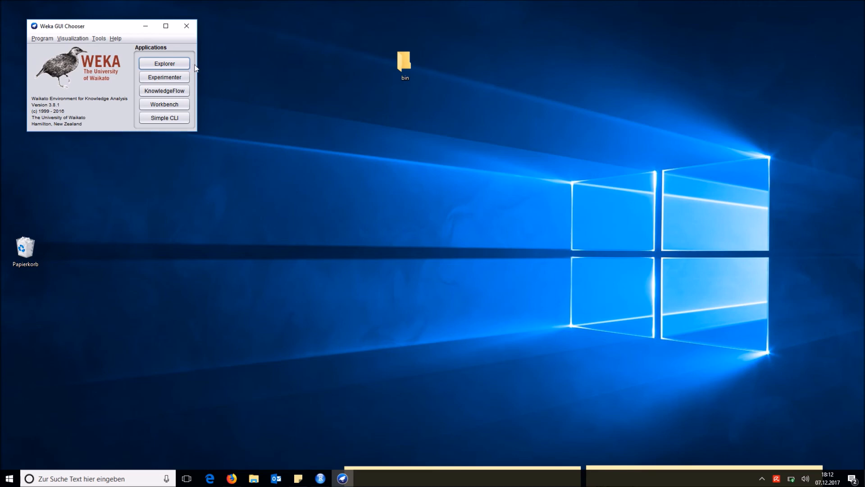
click(164, 63)
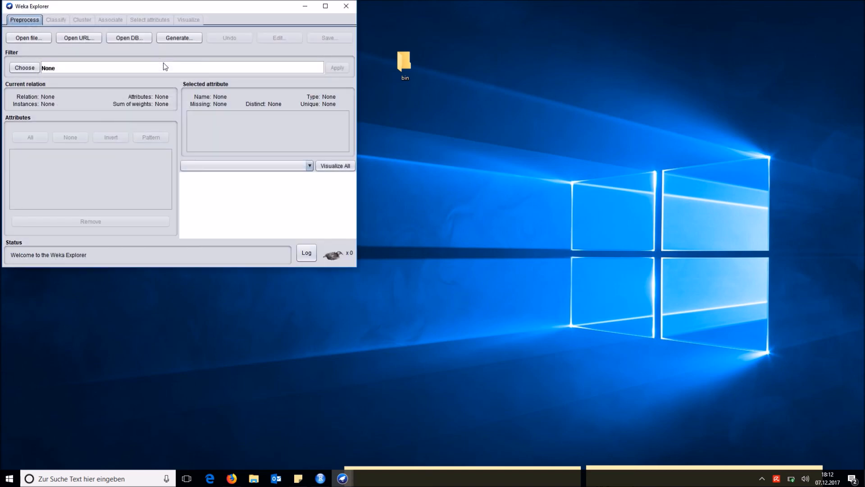
Load the real-estate Valid ARFF dataset from Google Drive\UPM_Classes\DataMining\Assignment2, and enlarge the Explorer window.
click(29, 38)
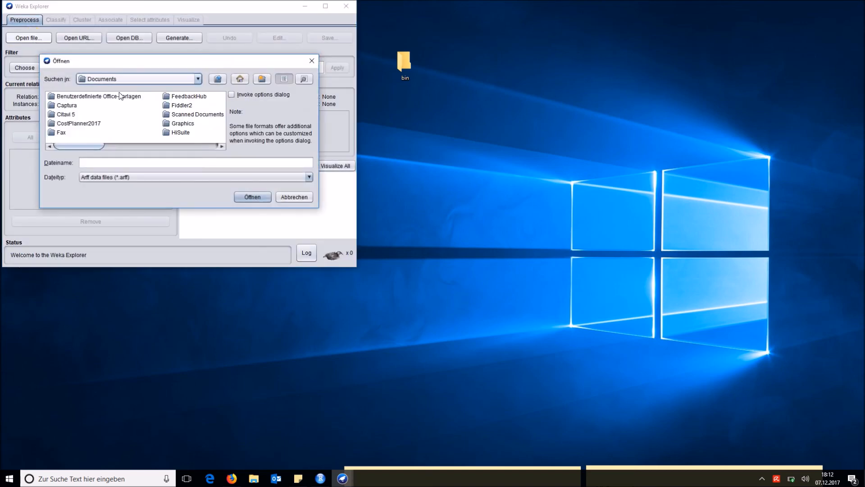
click(218, 79)
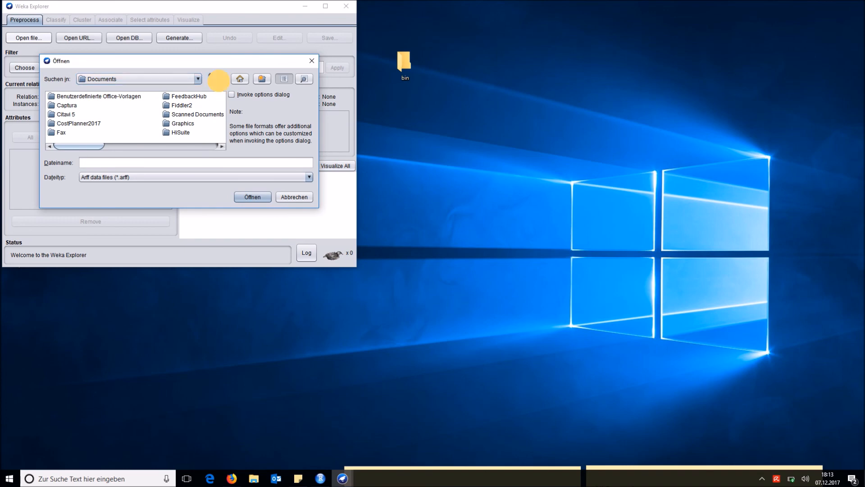
drag(85, 147, 138, 153)
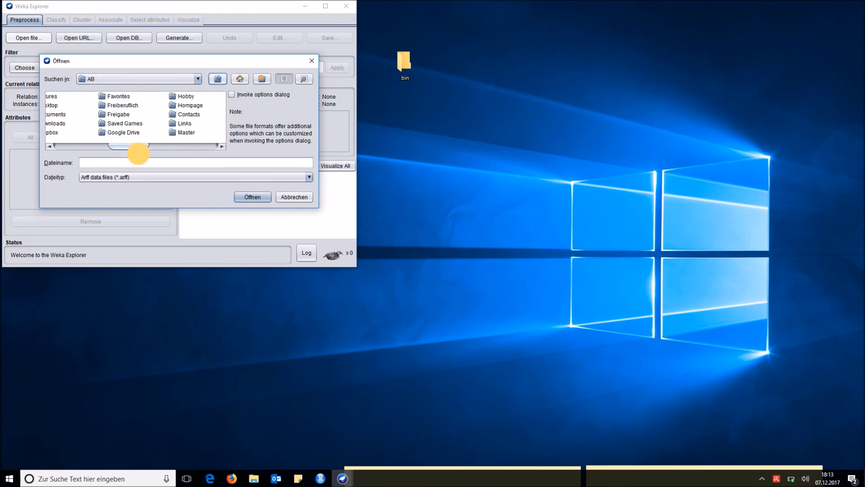
double_click(126, 135)
click(73, 113)
double_click(73, 113)
double_click(73, 105)
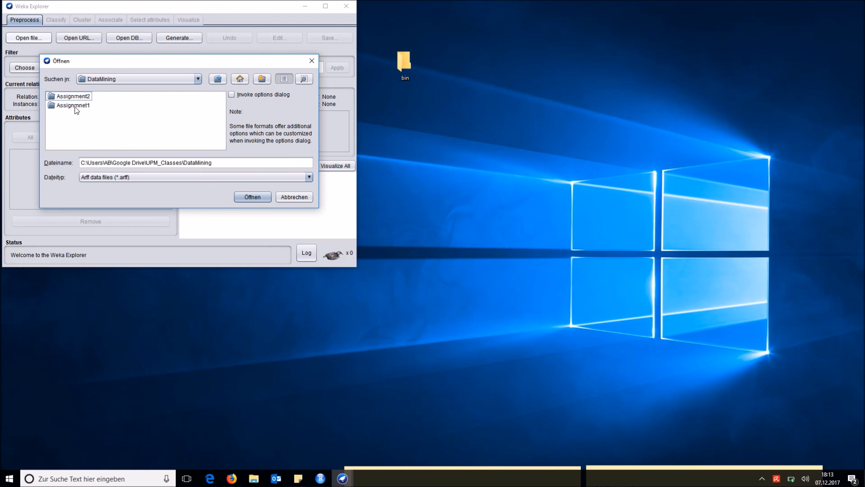
double_click(71, 96)
double_click(81, 123)
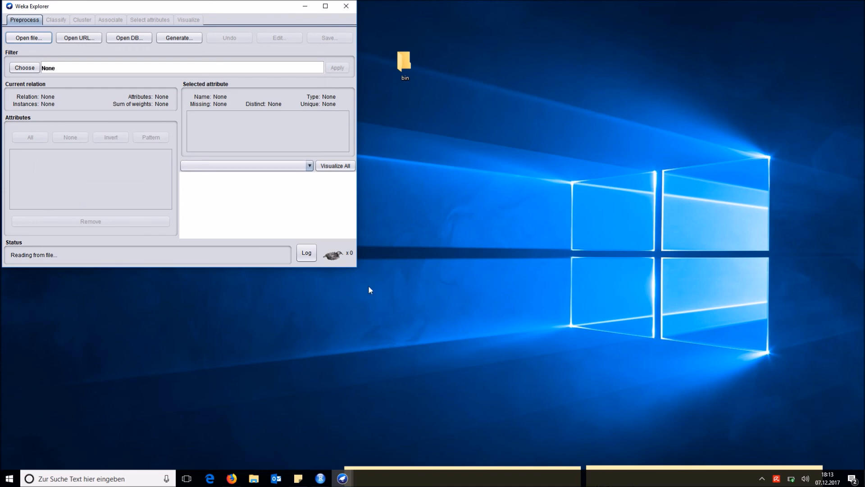
drag(358, 268, 647, 396)
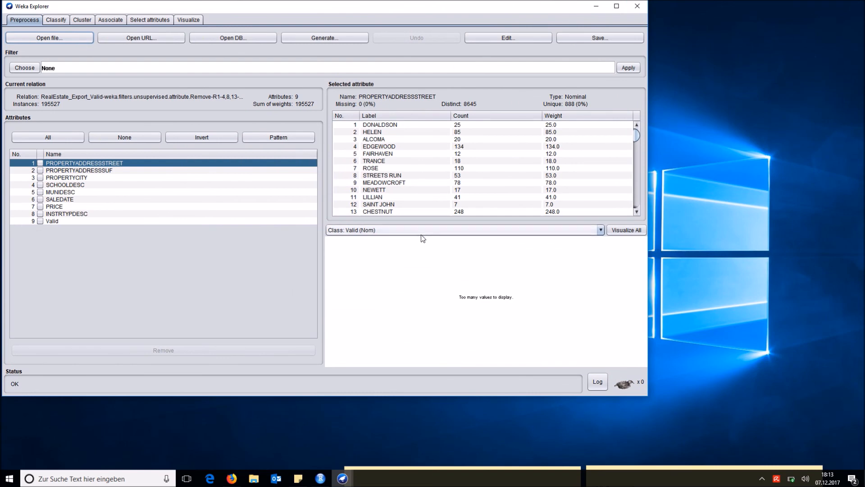
Examine the Valid attribute's class distribution, comparing the FALSE and TRUE bars.
click(63, 215)
click(49, 221)
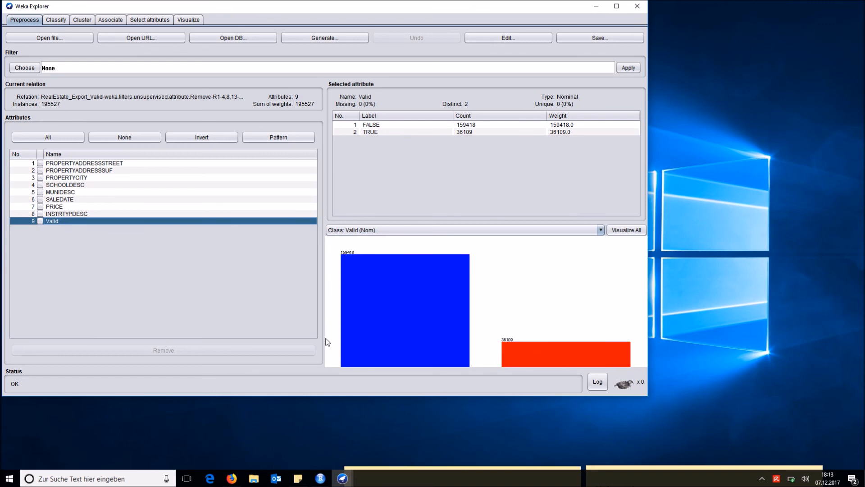
mouse_move(405, 286)
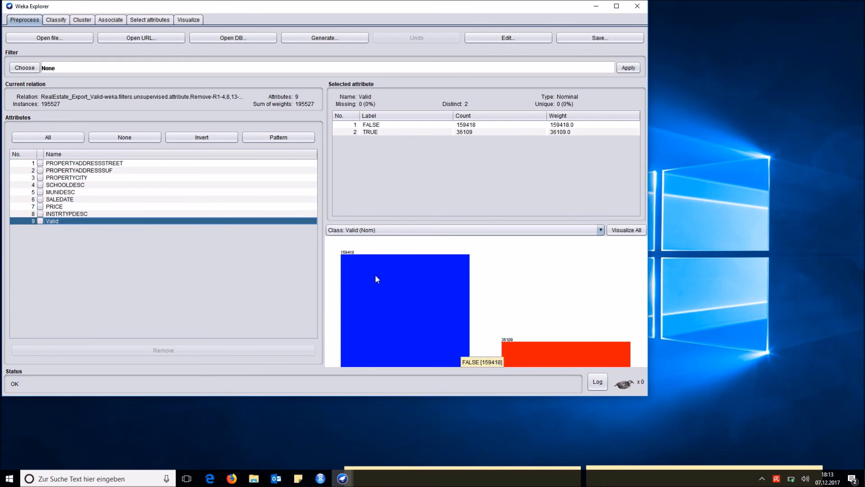
mouse_move(545, 350)
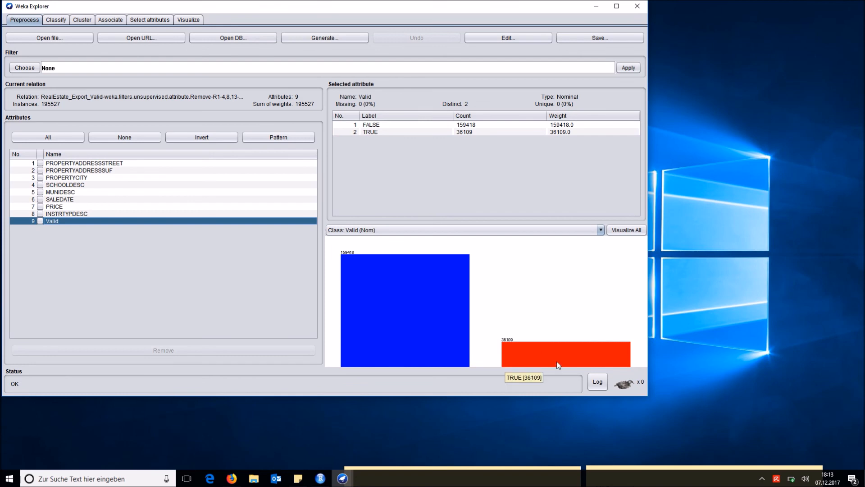
Review the values and distributions of the other attributes one by one, from INSTRTYPDESC up to PROPERTYADDRESSSUF.
click(62, 214)
click(63, 206)
click(72, 199)
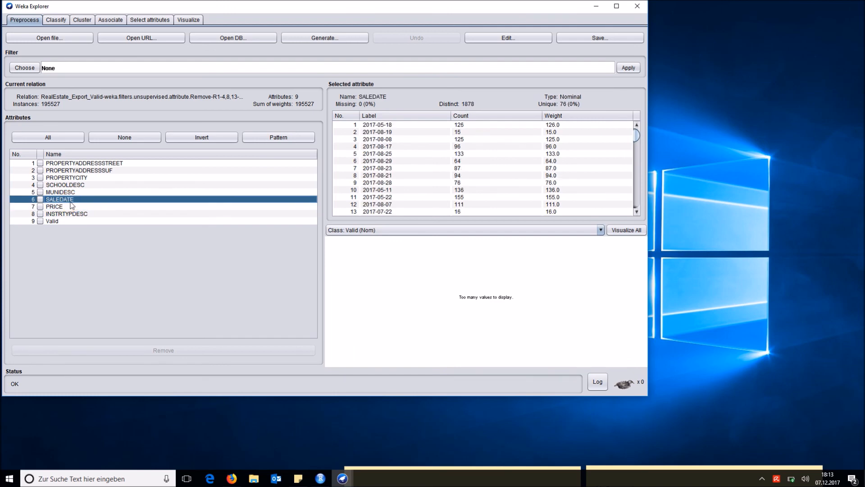
click(76, 194)
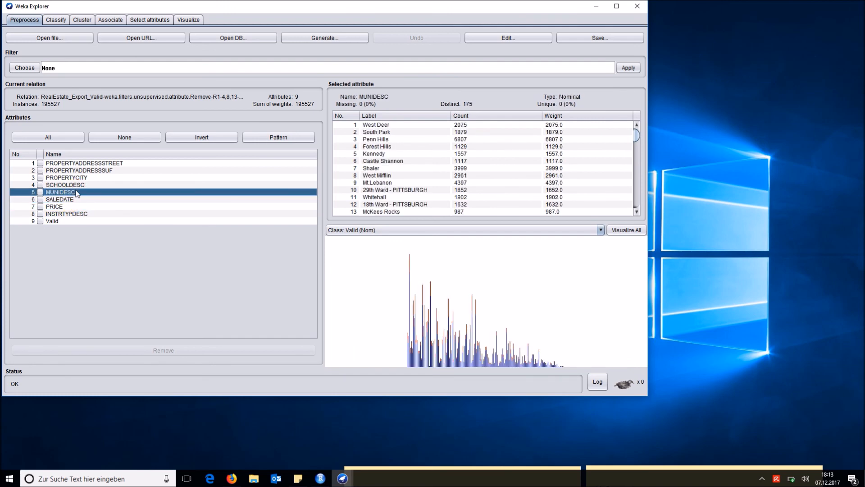
click(76, 186)
click(83, 178)
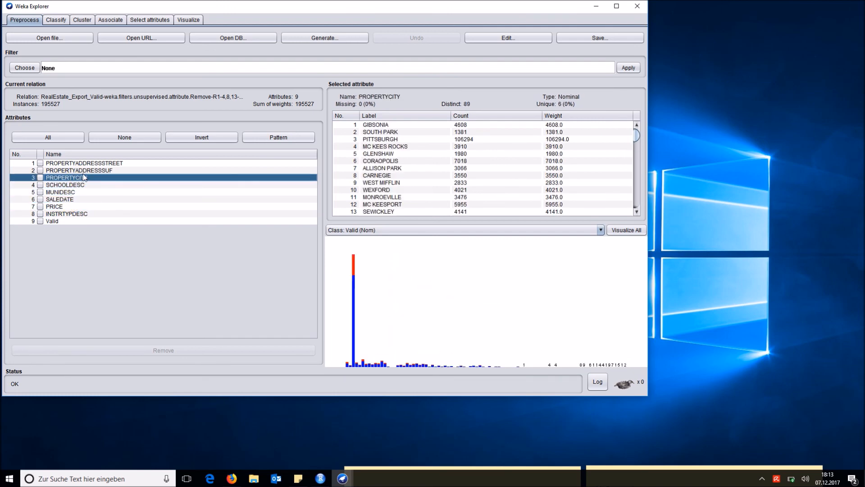
click(84, 171)
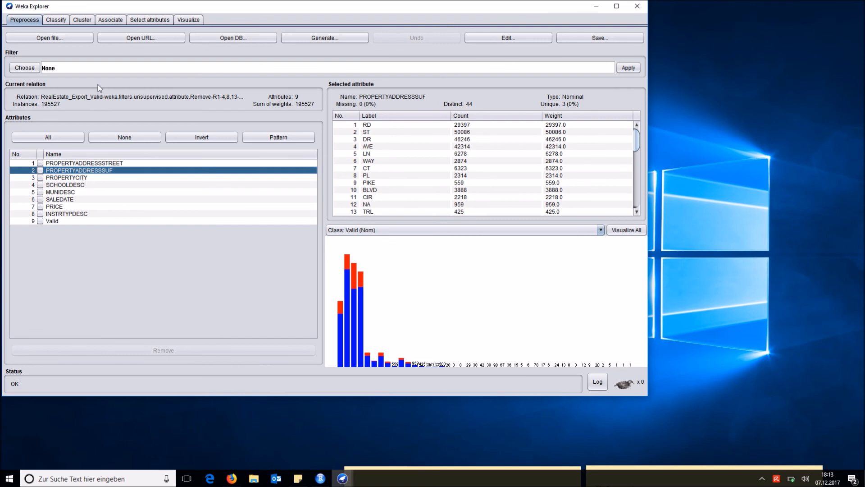
Select NaiveBayes from the bayes group as the classifier for the loaded data.
click(56, 19)
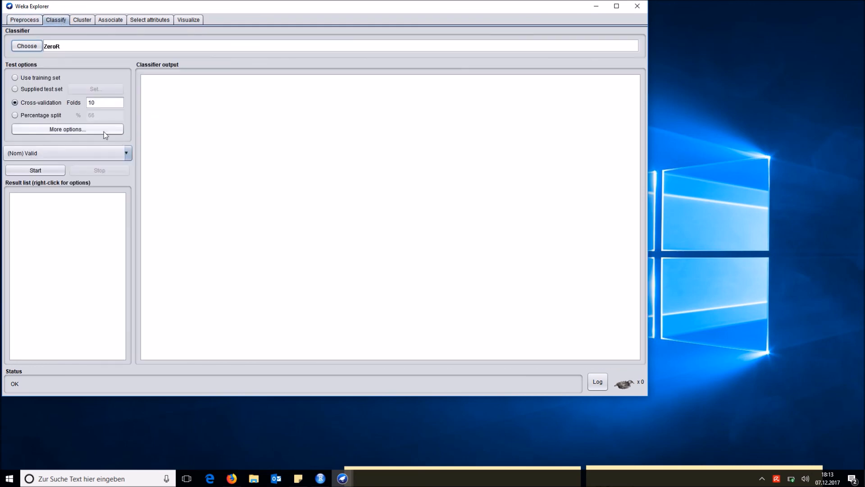
click(27, 46)
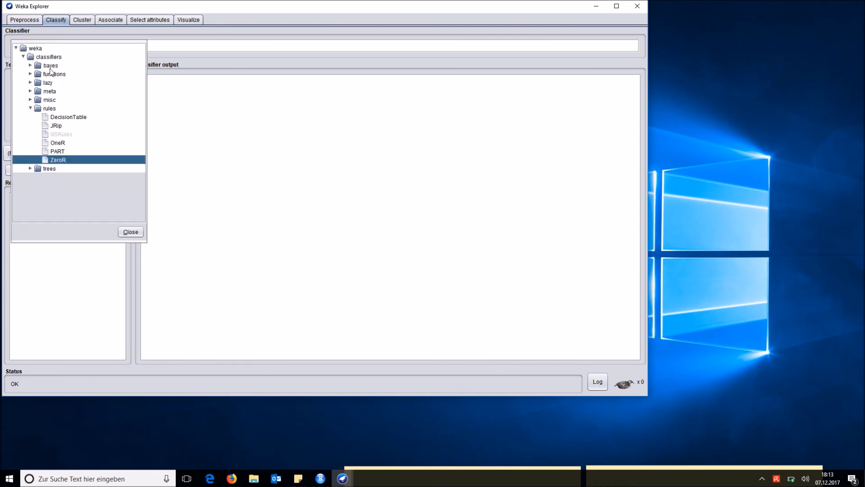
click(30, 65)
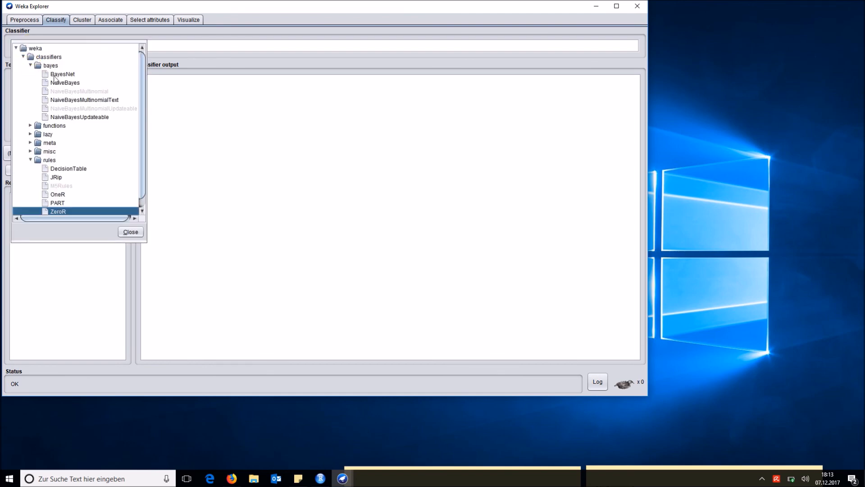
click(59, 83)
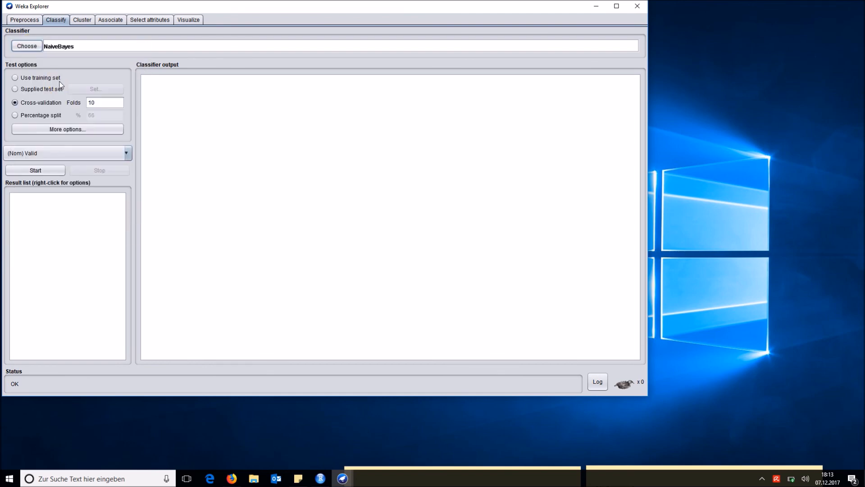
Set the test option to a 70% percentage split and run the NaiveBayes classification of Valid.
click(32, 113)
double_click(105, 115)
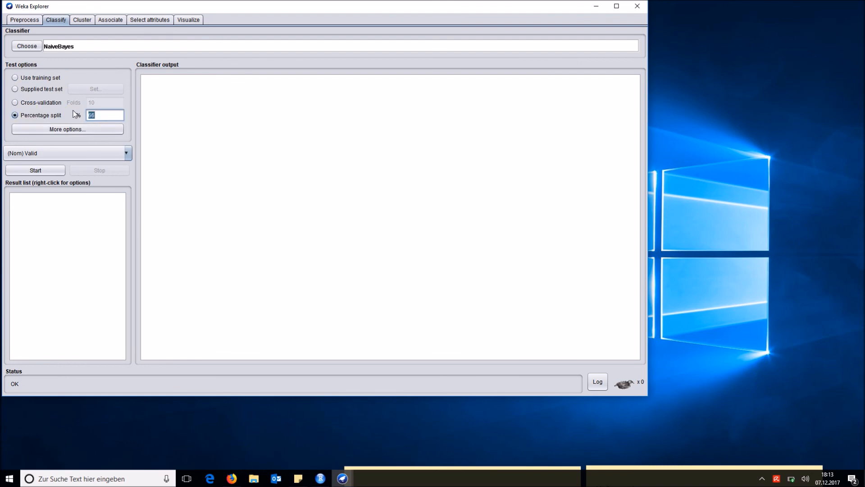
text(70)
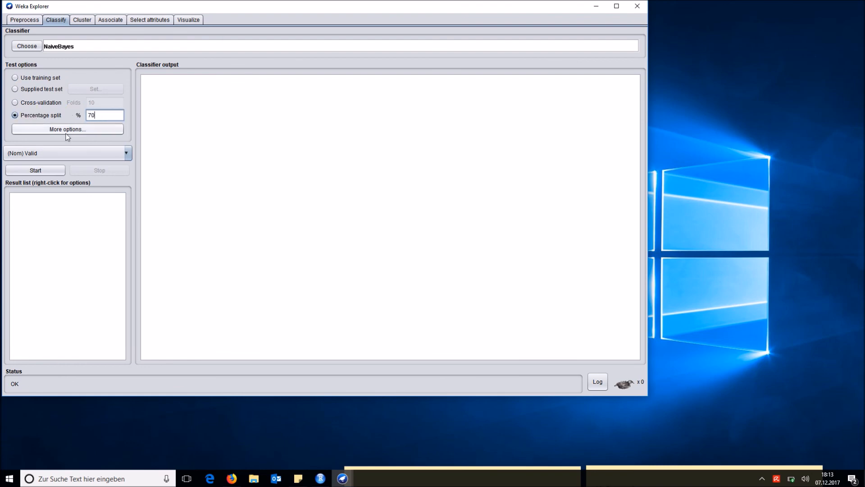
click(33, 171)
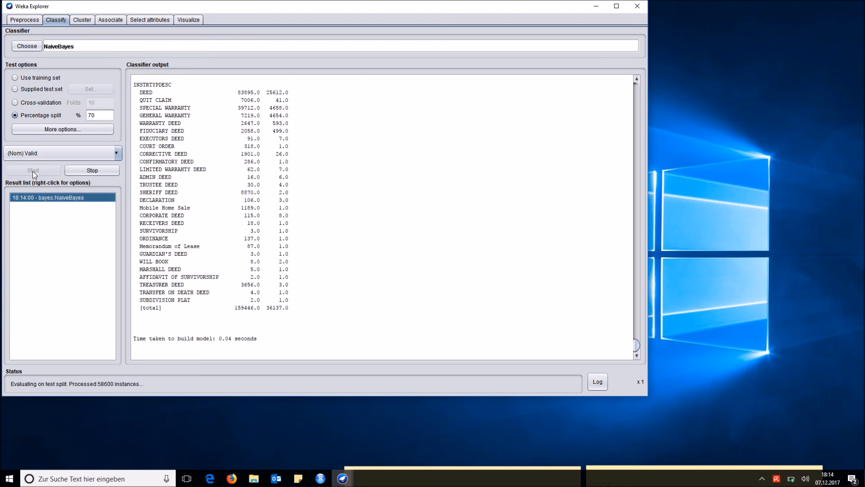